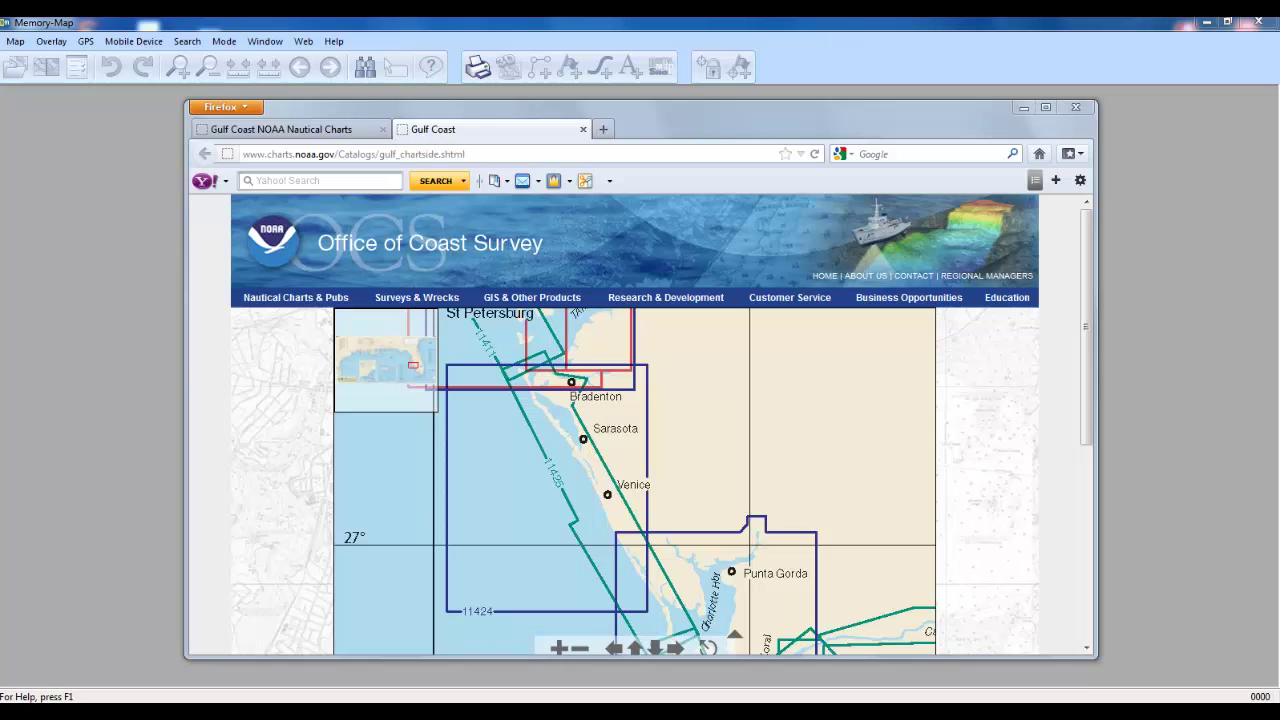
Examine the chart outlines along Florida's Gulf coast between Tampa Bay and Naples in the NOAA chart catalog.
drag(737, 486, 746, 409)
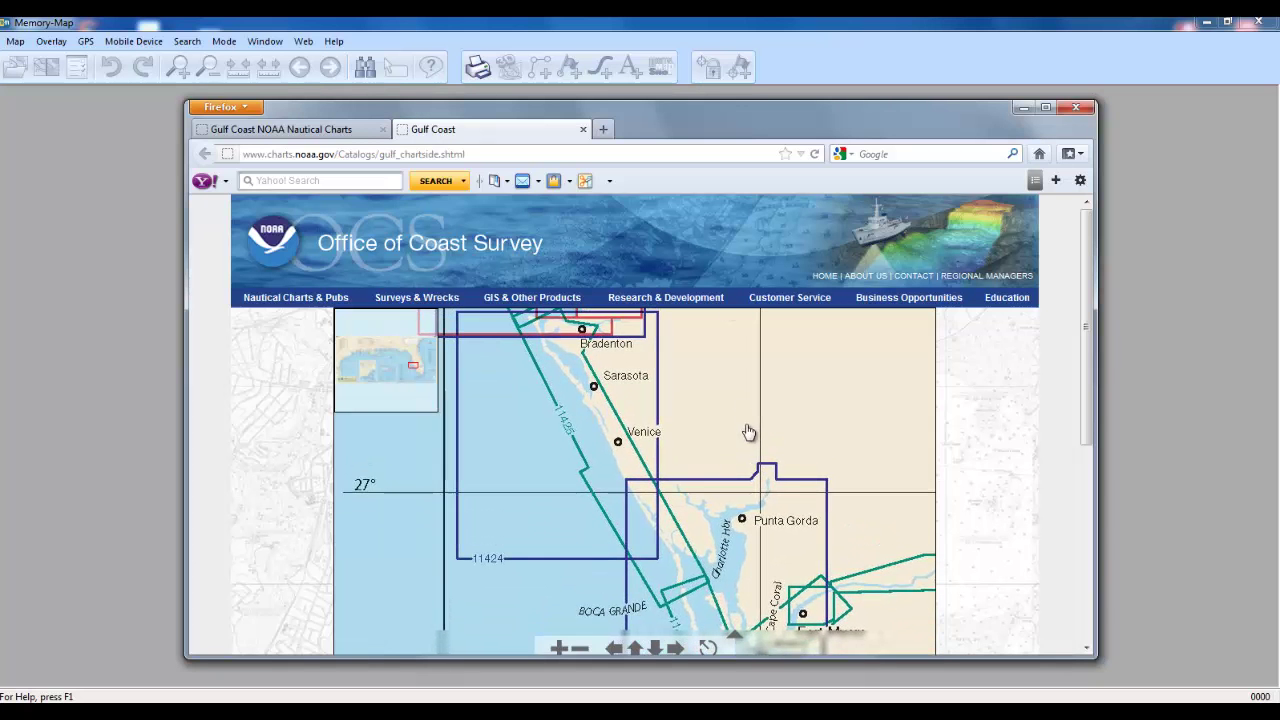
drag(737, 482, 713, 380)
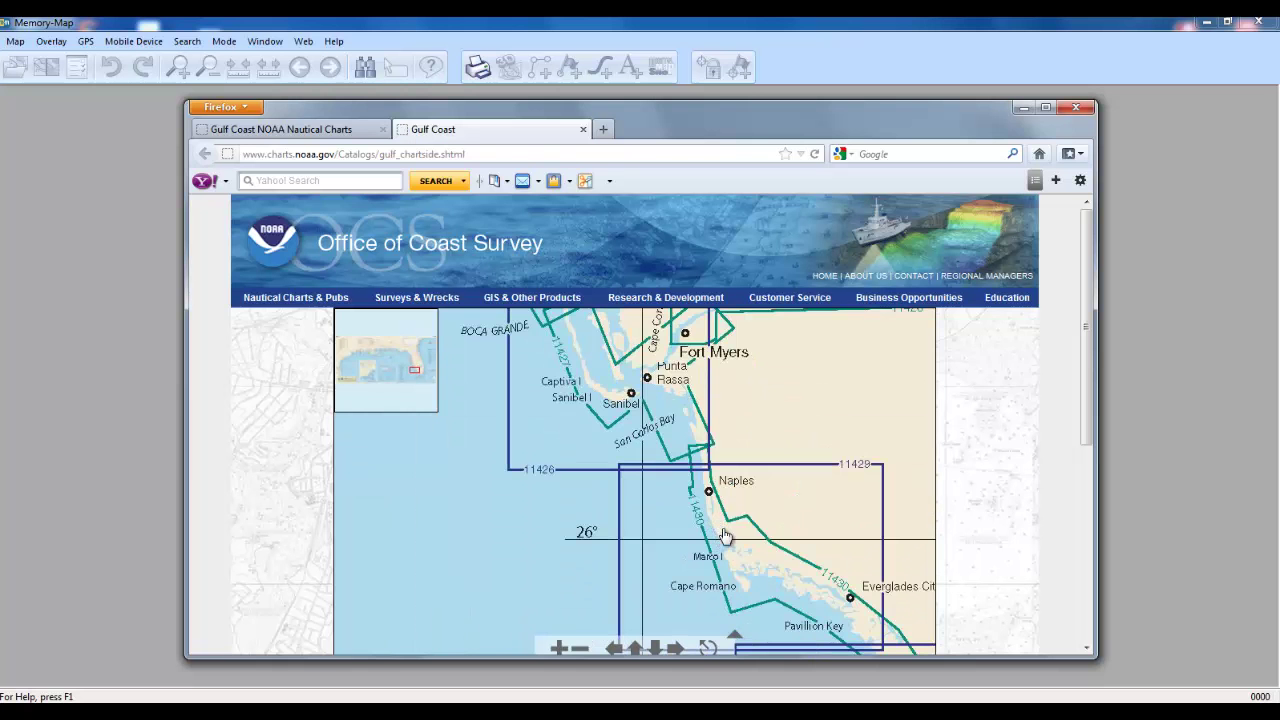
drag(785, 449, 840, 530)
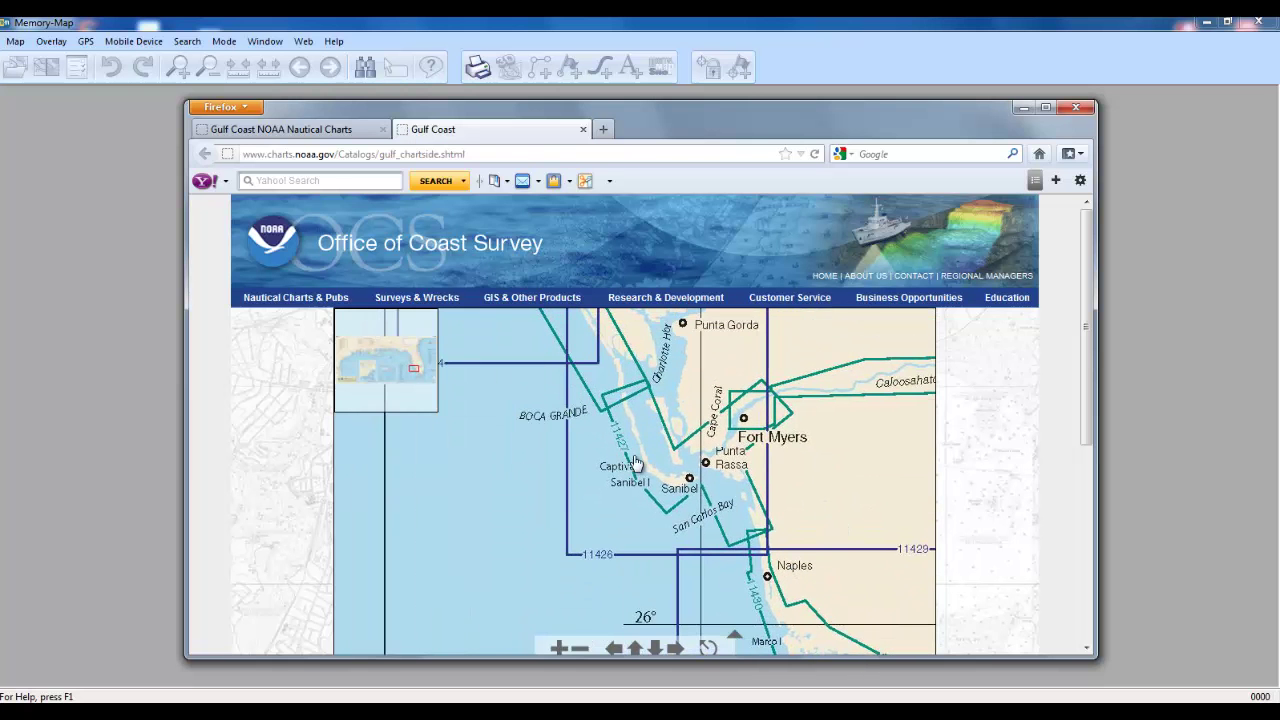
drag(664, 443, 773, 630)
drag(665, 400, 714, 586)
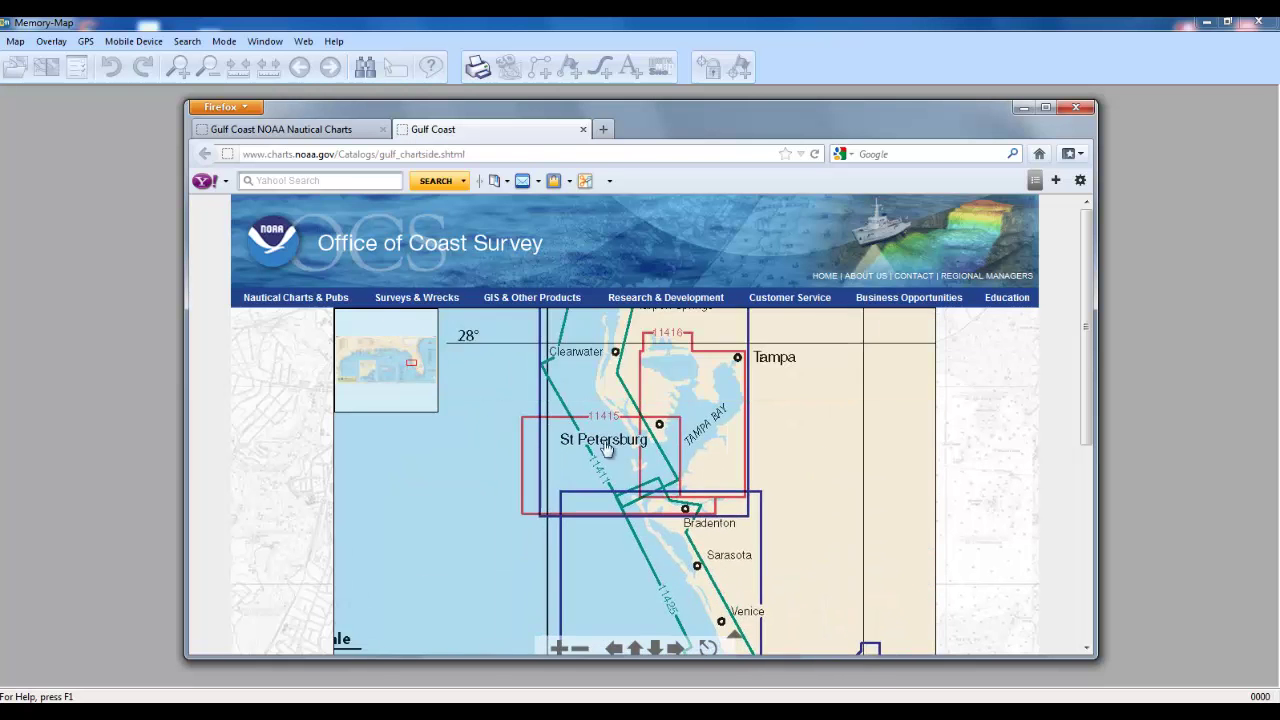
drag(615, 405, 636, 468)
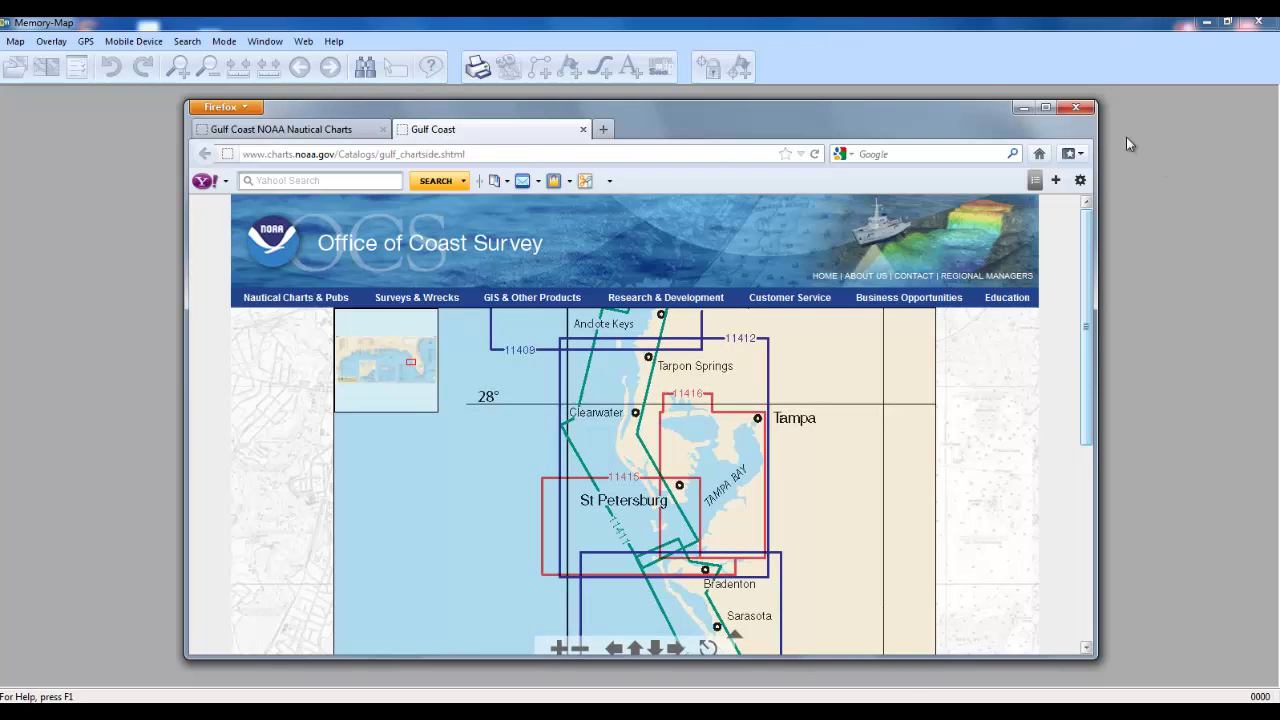
Close the chart catalog's browser window to return to Memory-Map and dismiss the open map list.
click(1075, 107)
click(605, 414)
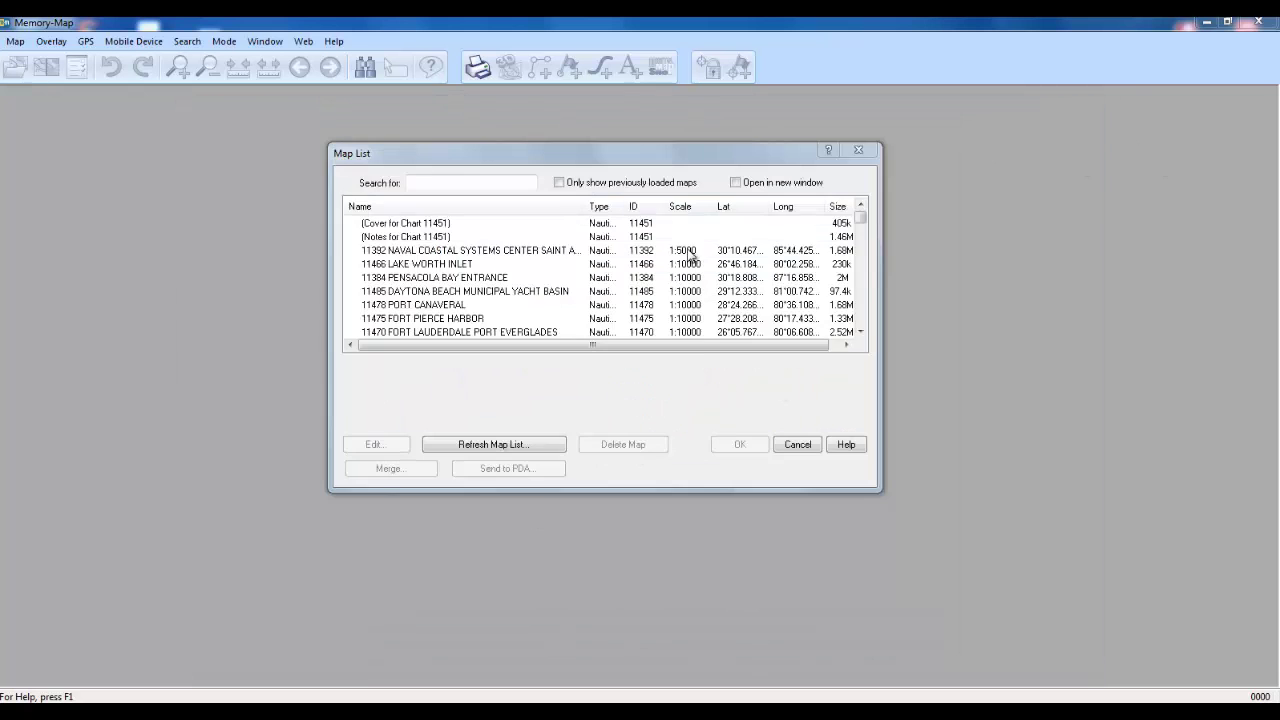
drag(662, 165, 715, 158)
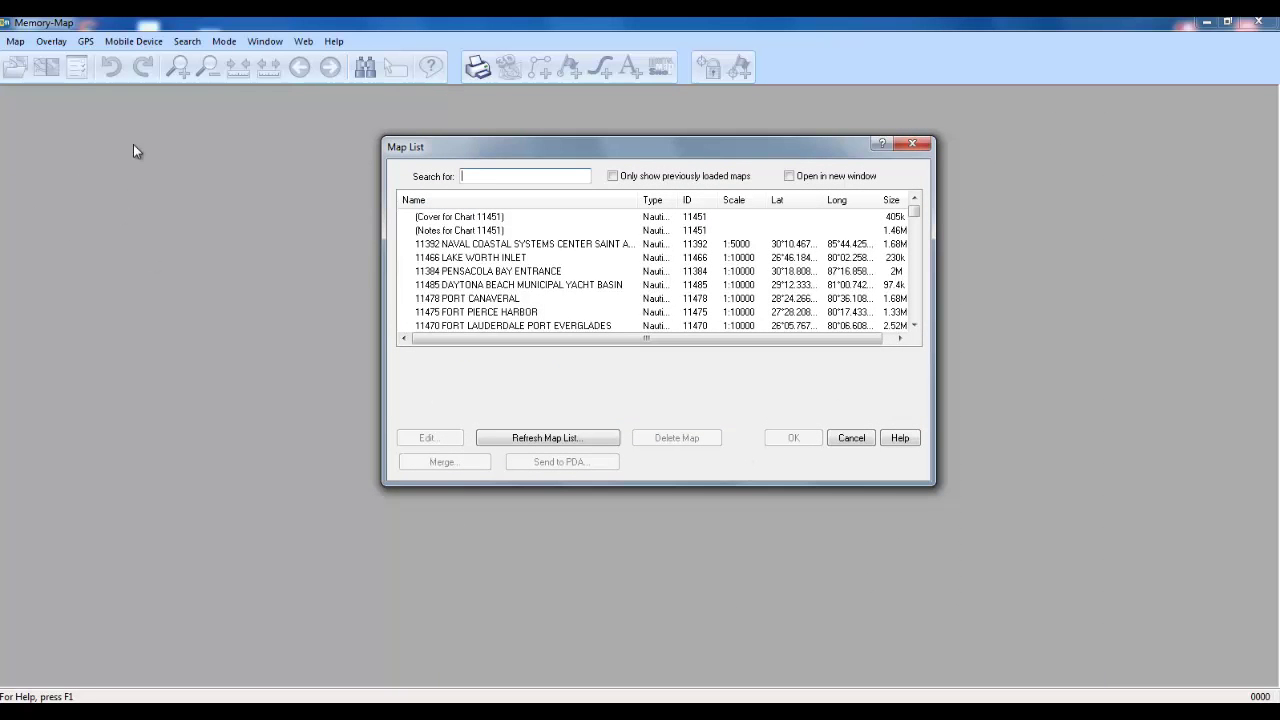
click(912, 144)
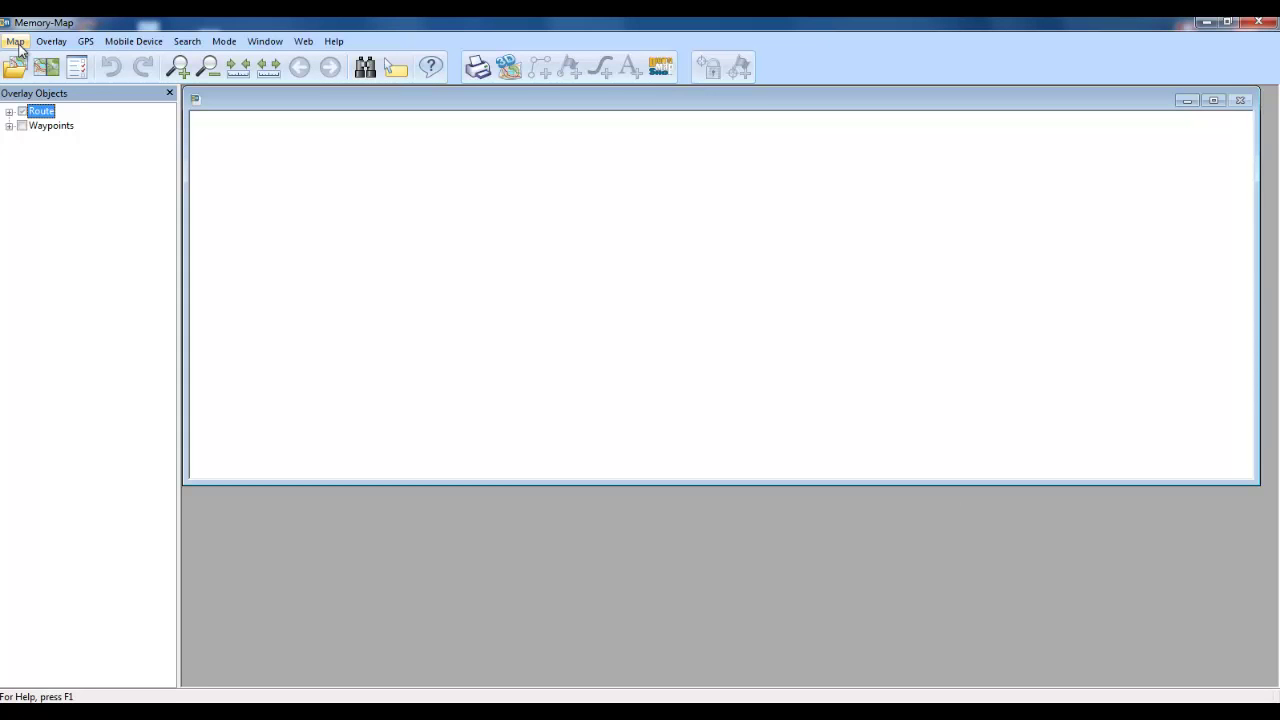
Search the map list for 11425, open the 11425 BRADENTON EXTENSION chart, and enlarge its window to fill the workspace.
click(18, 41)
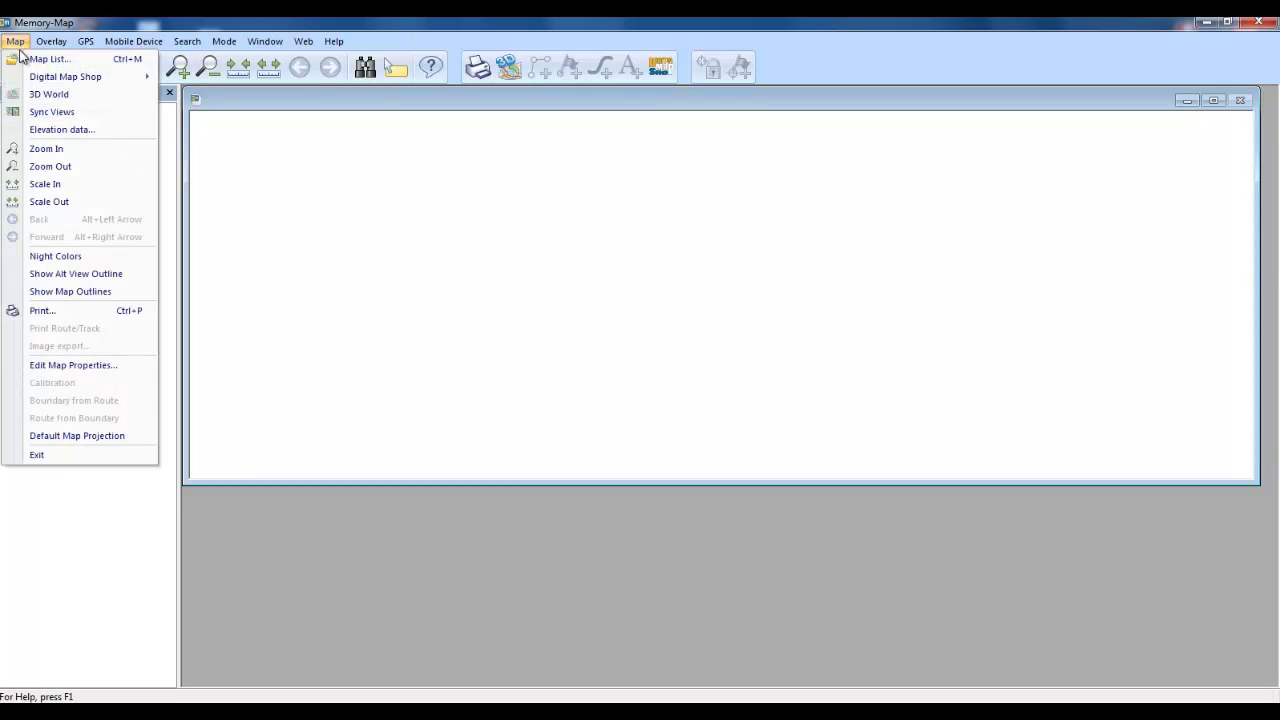
click(48, 60)
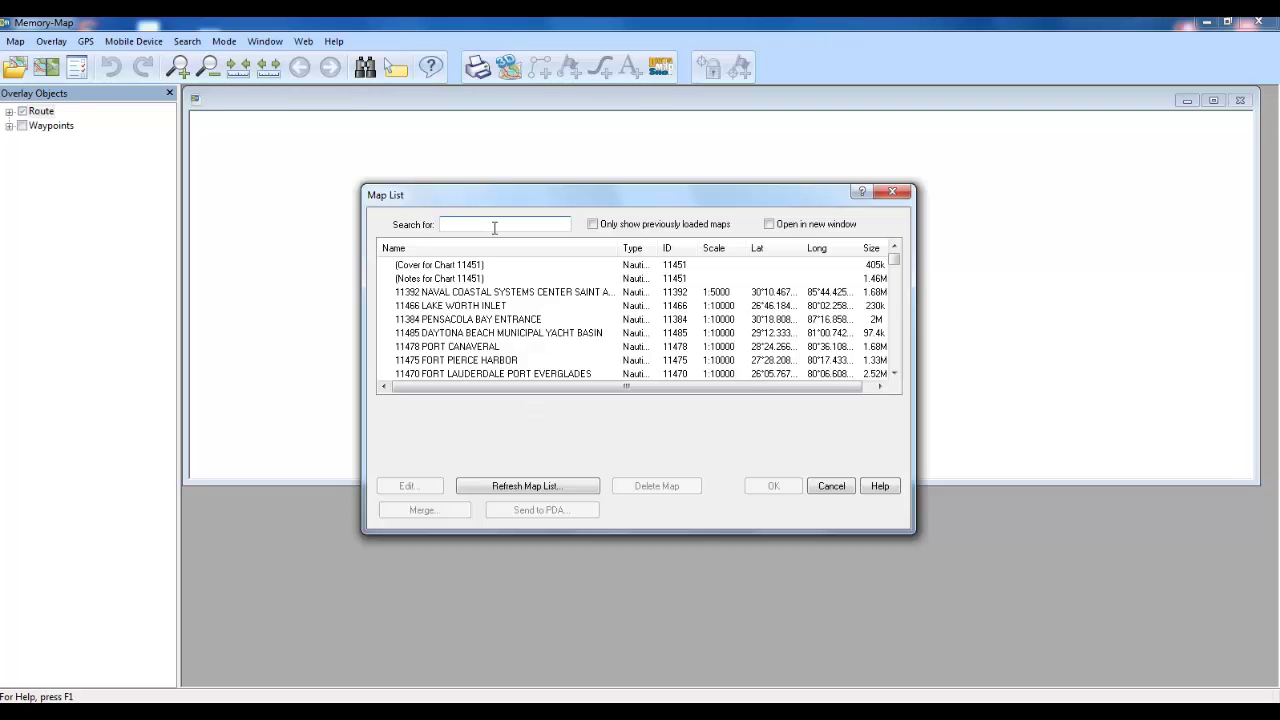
text(11425)
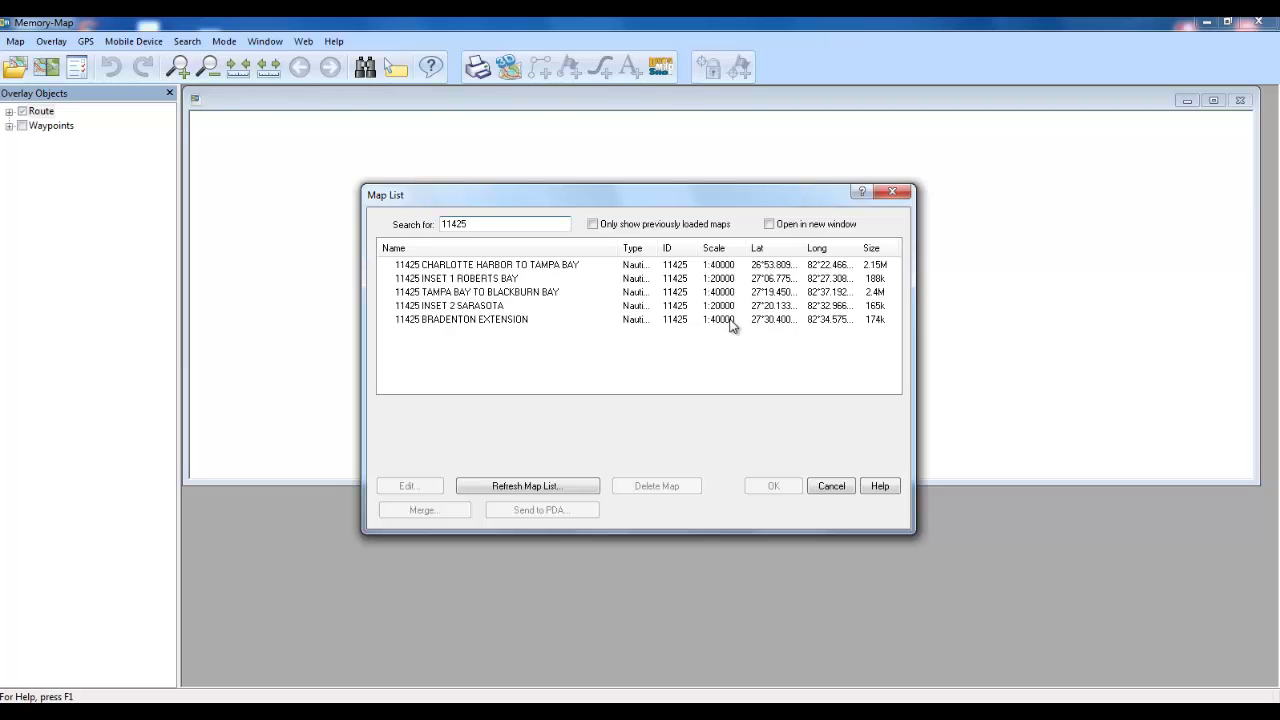
click(464, 320)
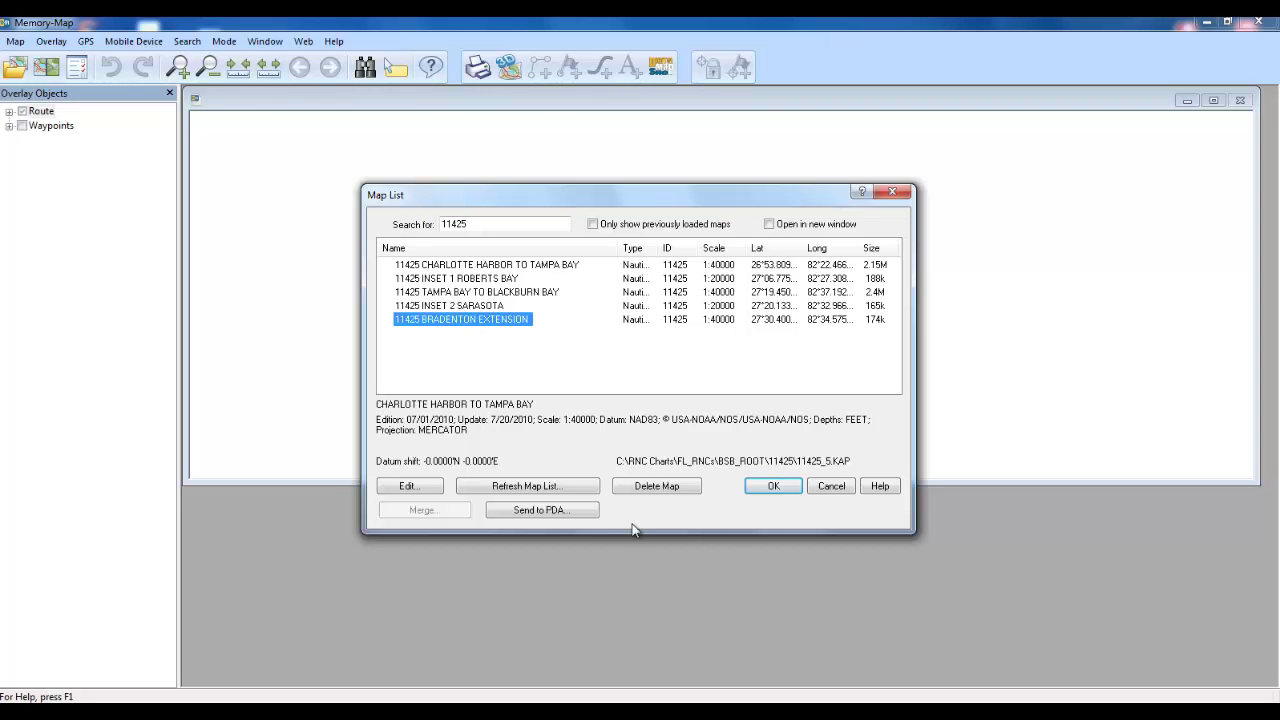
click(772, 487)
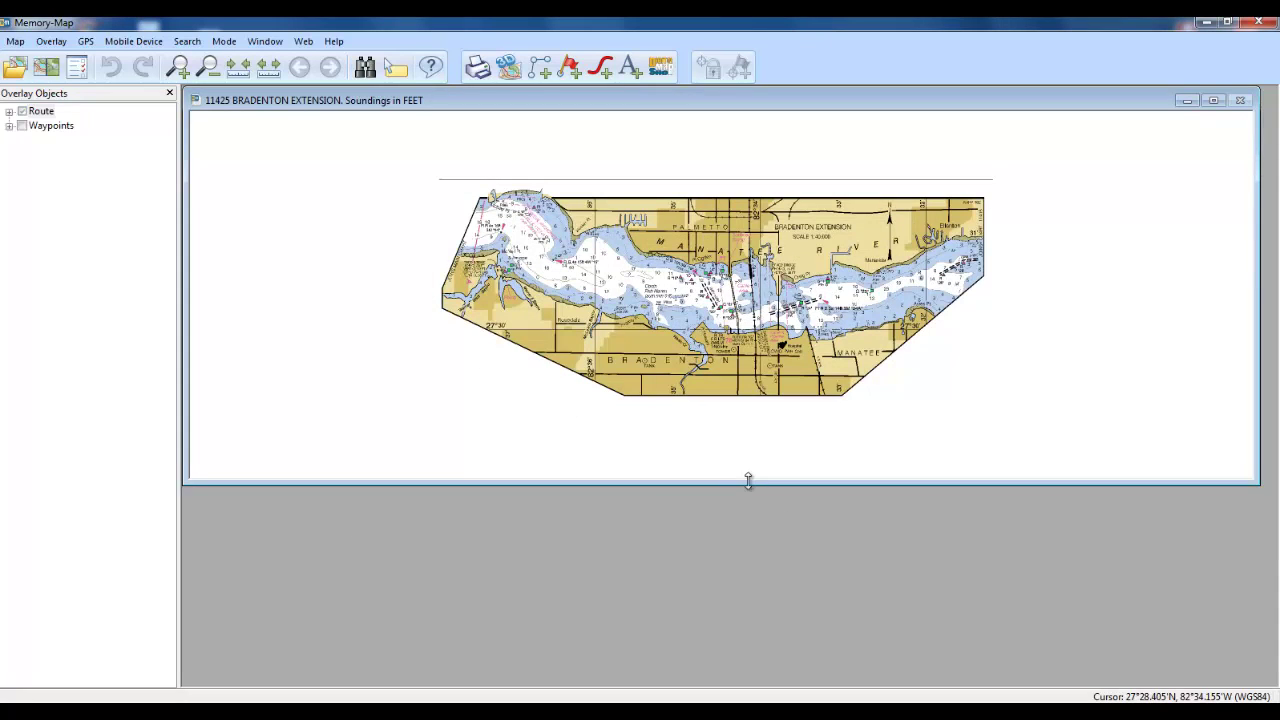
drag(749, 481, 798, 684)
drag(1257, 432, 1272, 433)
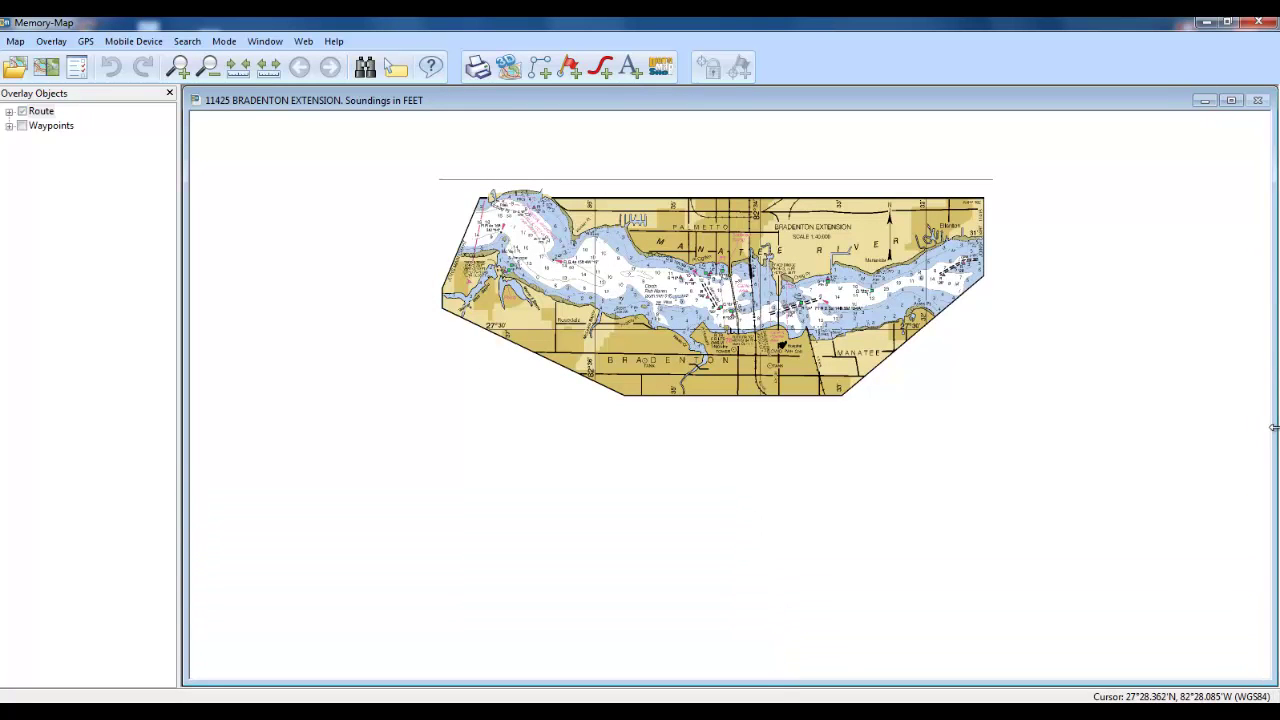
Examine the Bradenton Extension chart up close along the Manatee River and its overall extent.
scroll(800, 328, up, 2)
scroll(800, 328, up, 1)
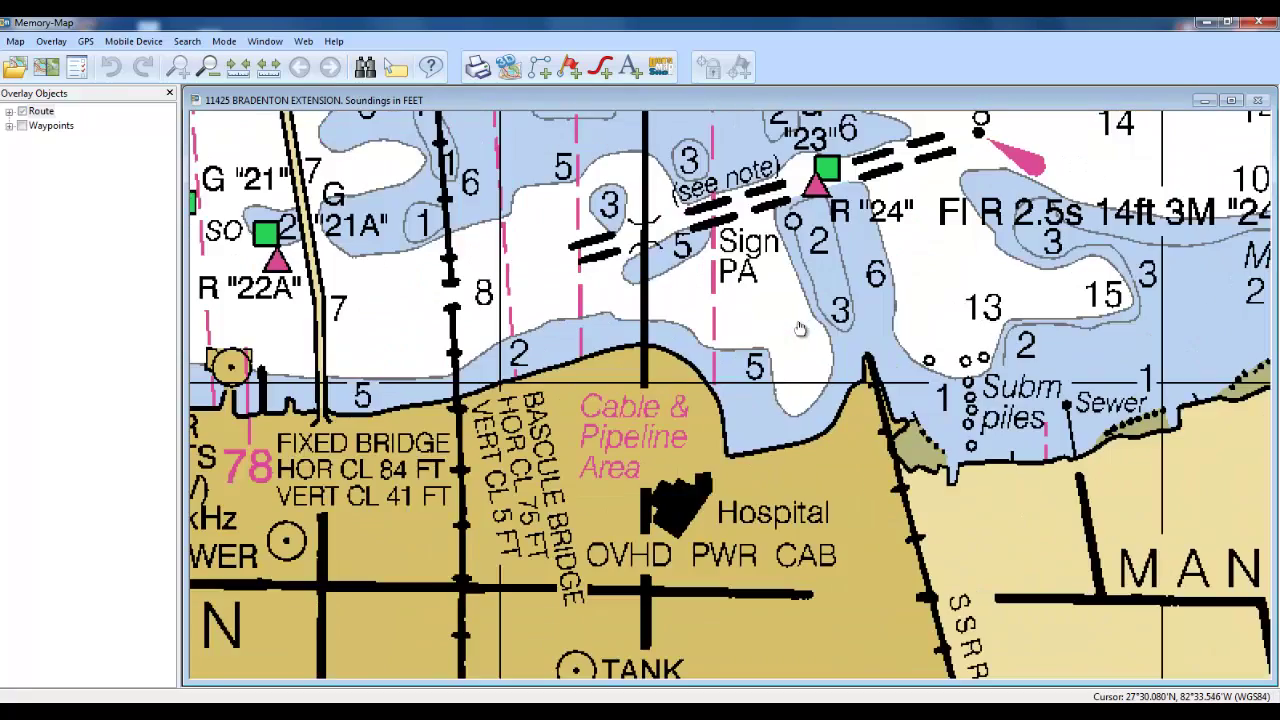
scroll(752, 445, up, 1)
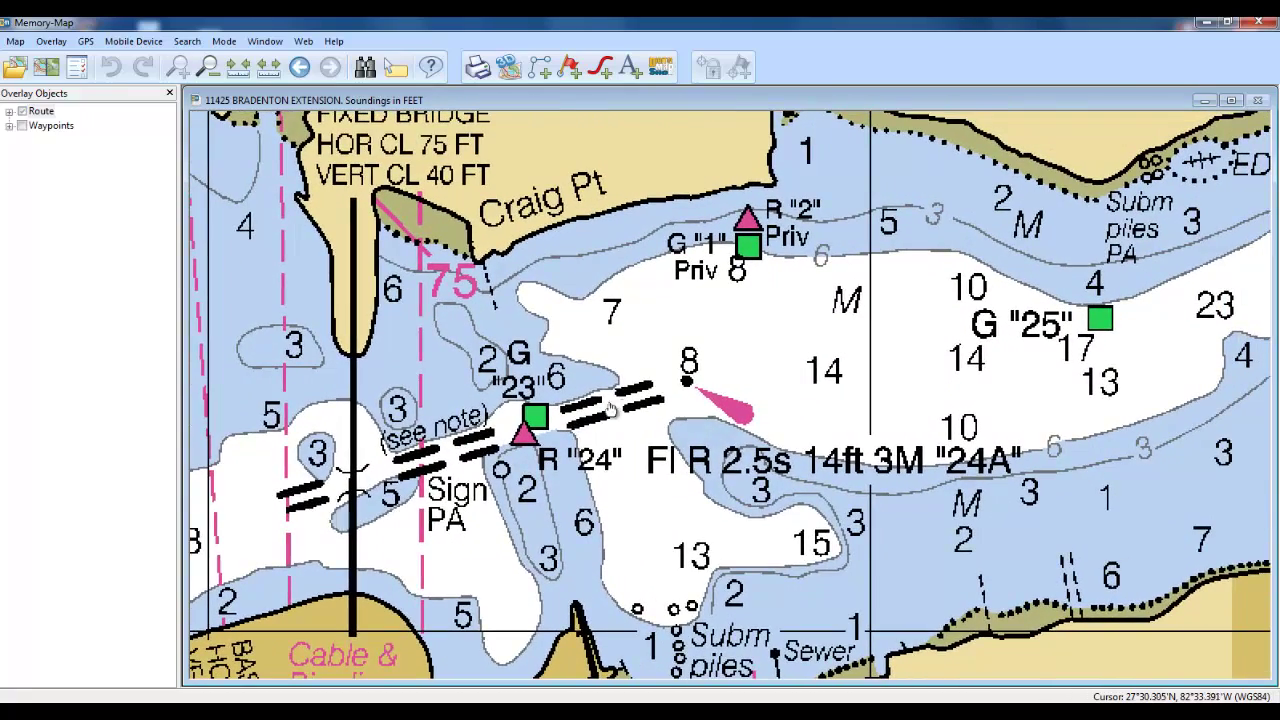
drag(690, 386, 665, 645)
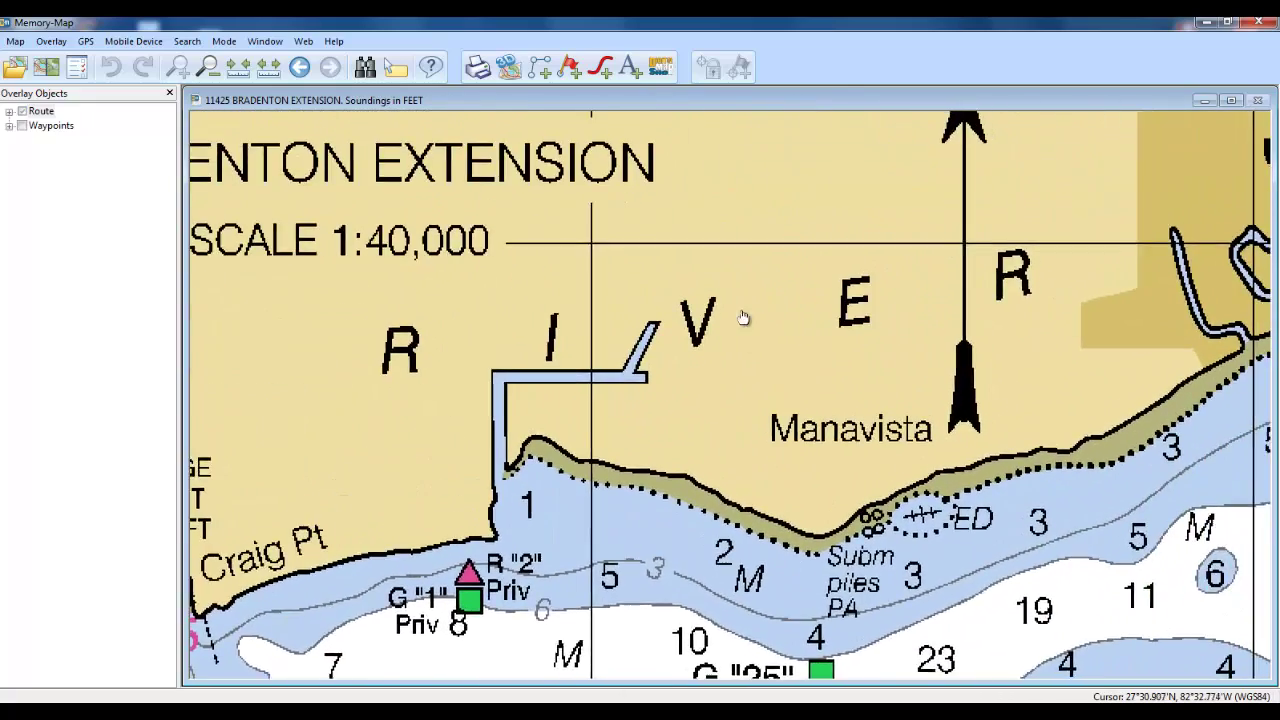
drag(741, 331, 720, 397)
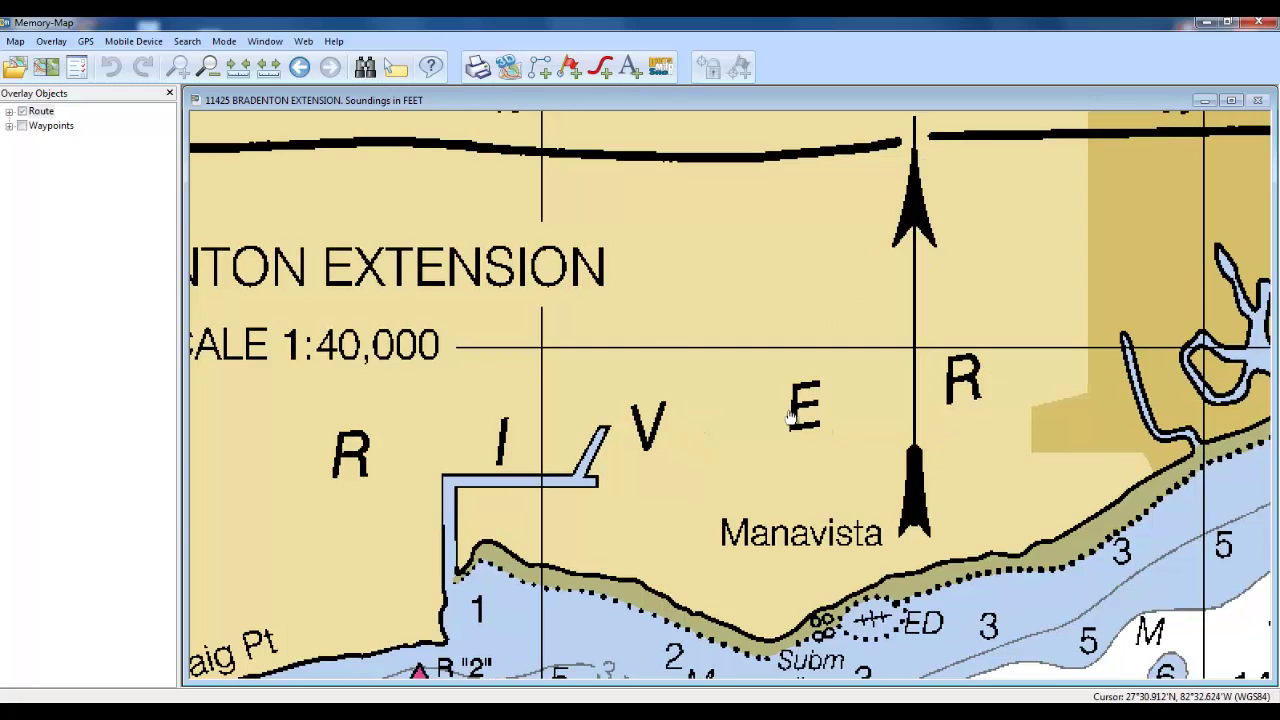
scroll(790, 415, down, 2)
drag(790, 415, 1055, 257)
scroll(945, 322, down, 1)
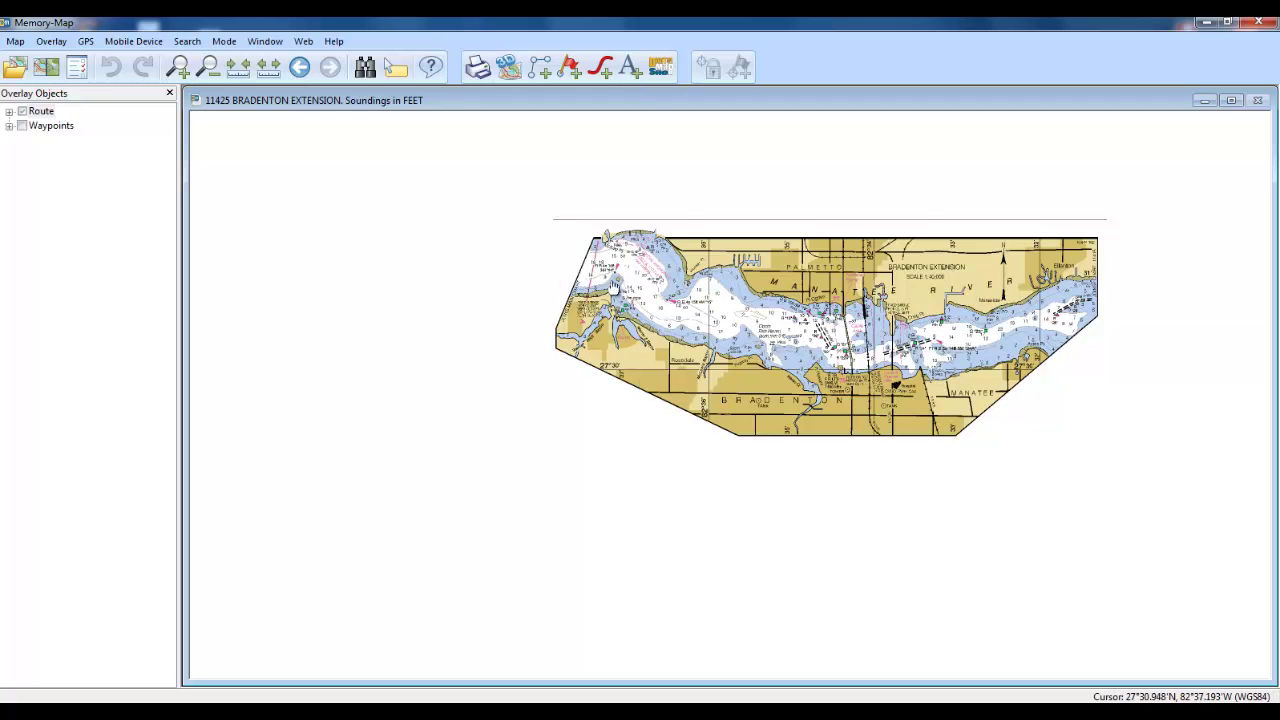
Merge the 11425 TAMPA BAY TO BLACKBURN BAY chart at the Bradenton Extension's western edge, keeping the proposed name and anti-aliasing.
scroll(617, 285, up, 3)
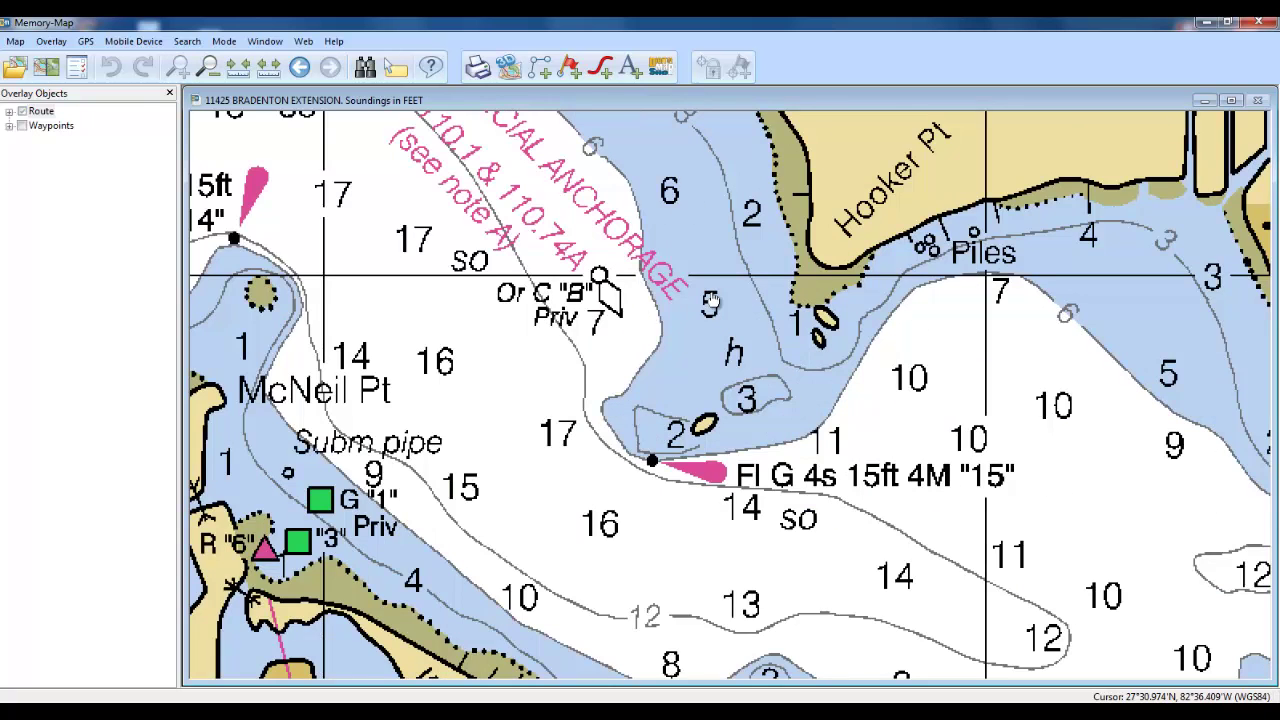
drag(574, 434, 720, 471)
drag(659, 350, 936, 389)
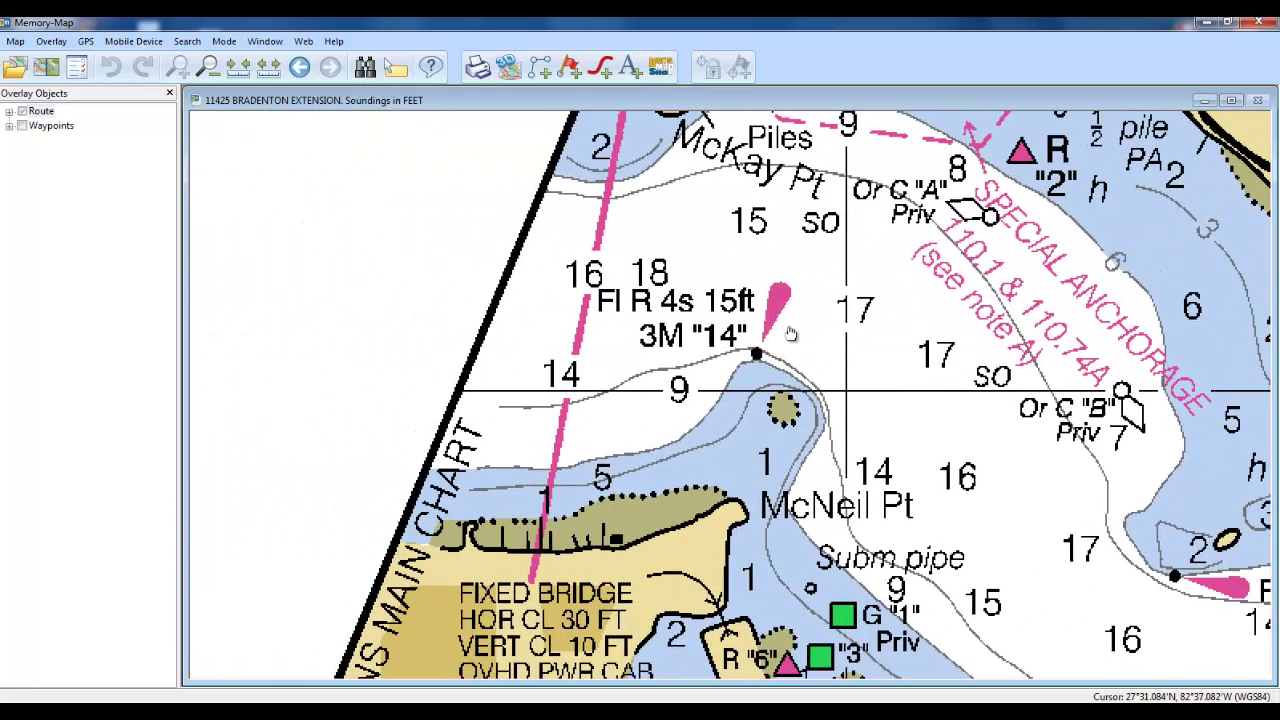
right_click(415, 299)
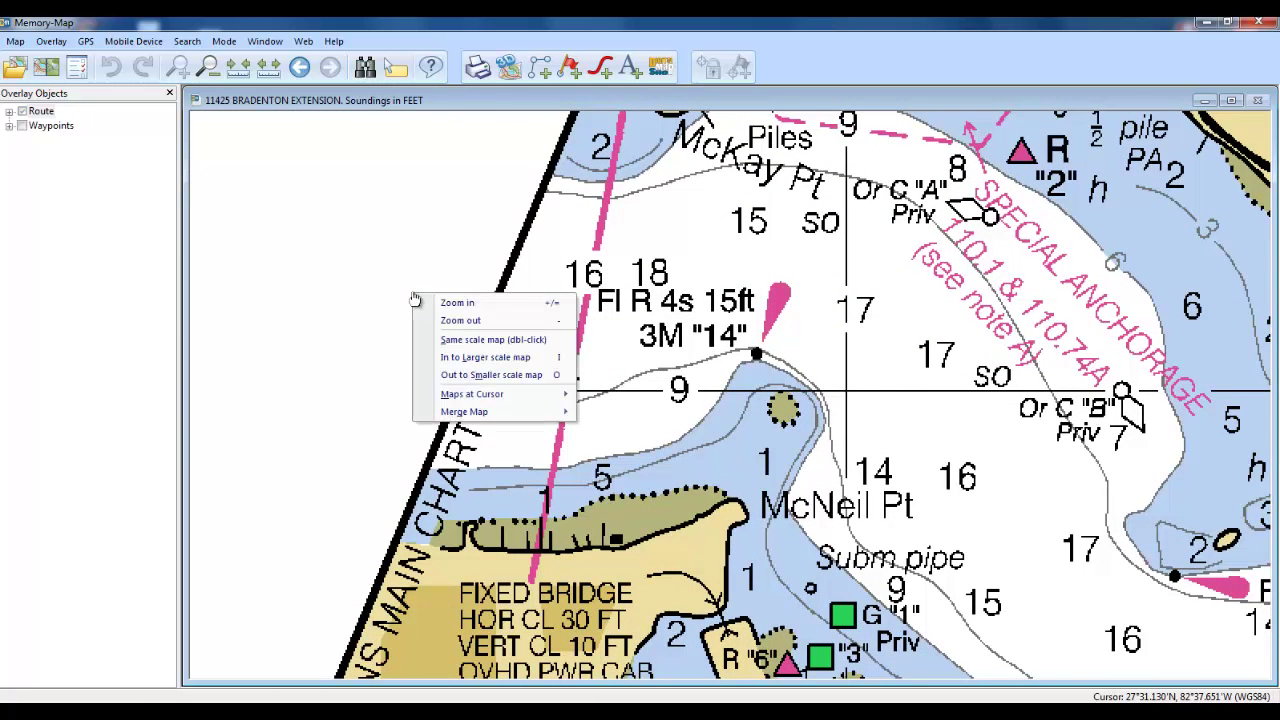
mouse_move(456, 418)
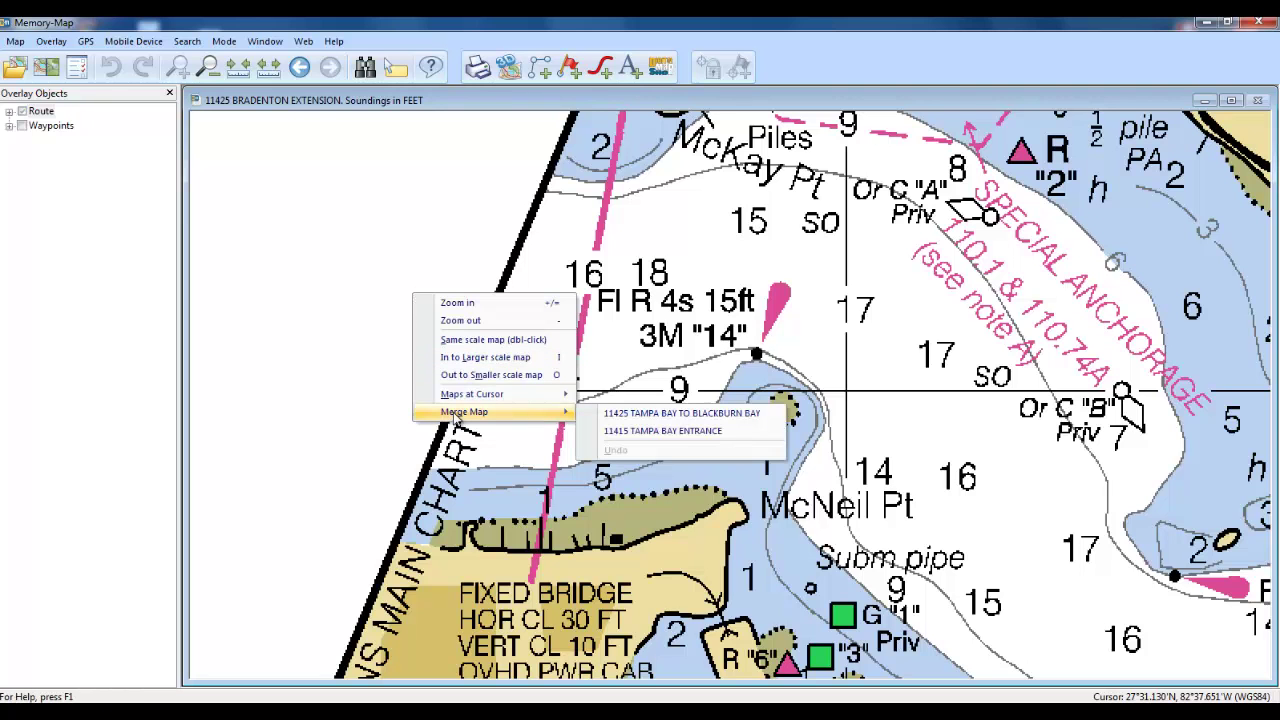
click(640, 414)
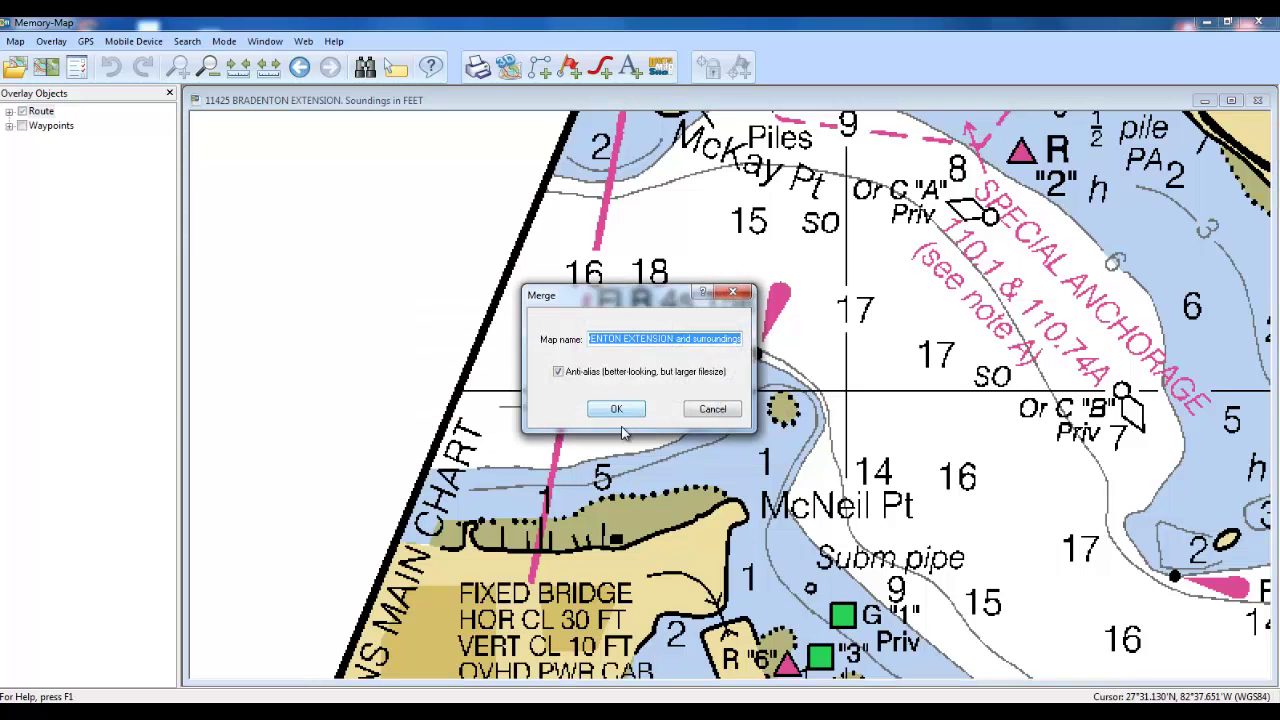
click(620, 409)
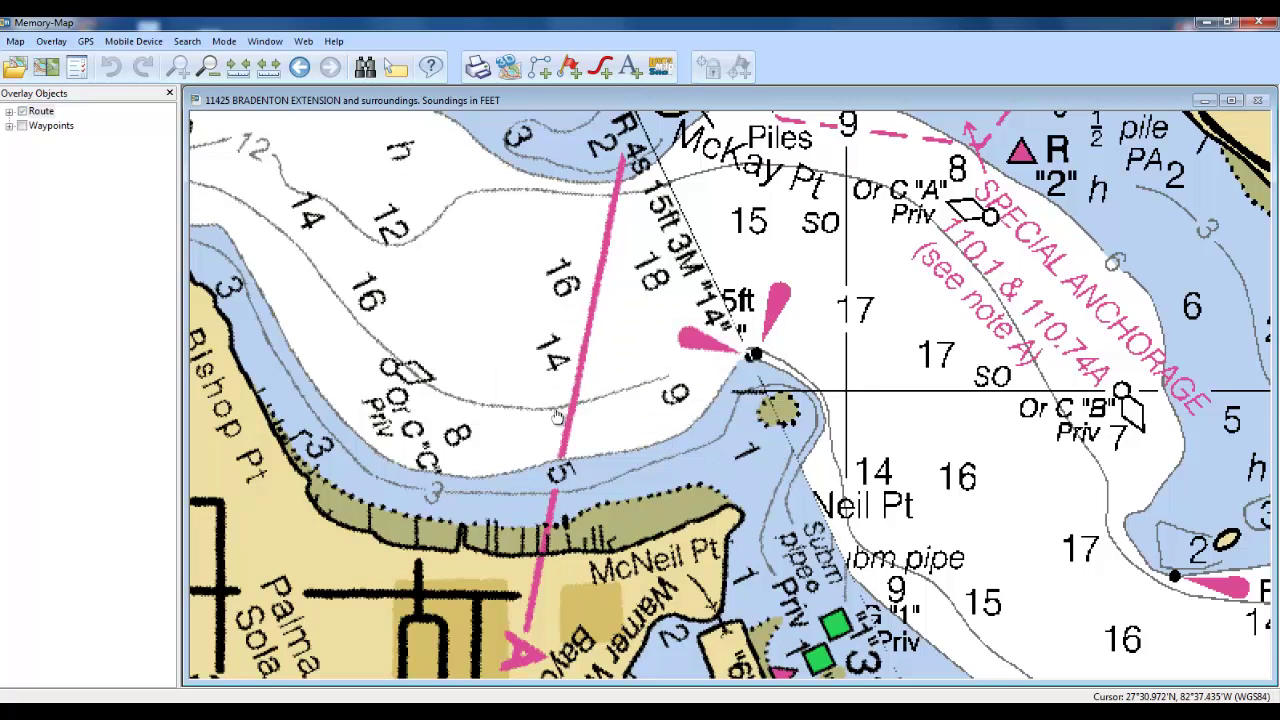
Merge the 11415 TAMPA BAY ENTRANCE chart beyond the merged map's northern edge, keeping the proposed name and anti-aliasing.
scroll(560, 413, down, 3)
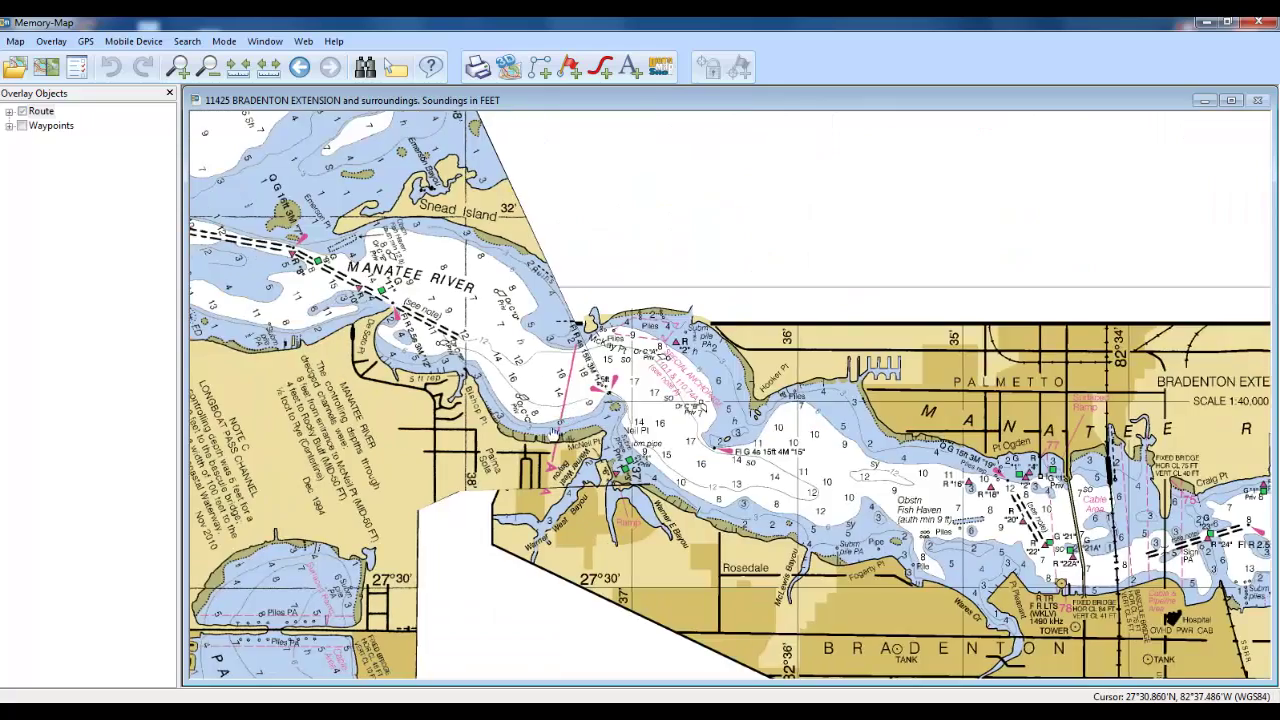
drag(560, 418, 815, 385)
scroll(571, 358, down, 2)
drag(476, 310, 774, 532)
drag(605, 429, 614, 493)
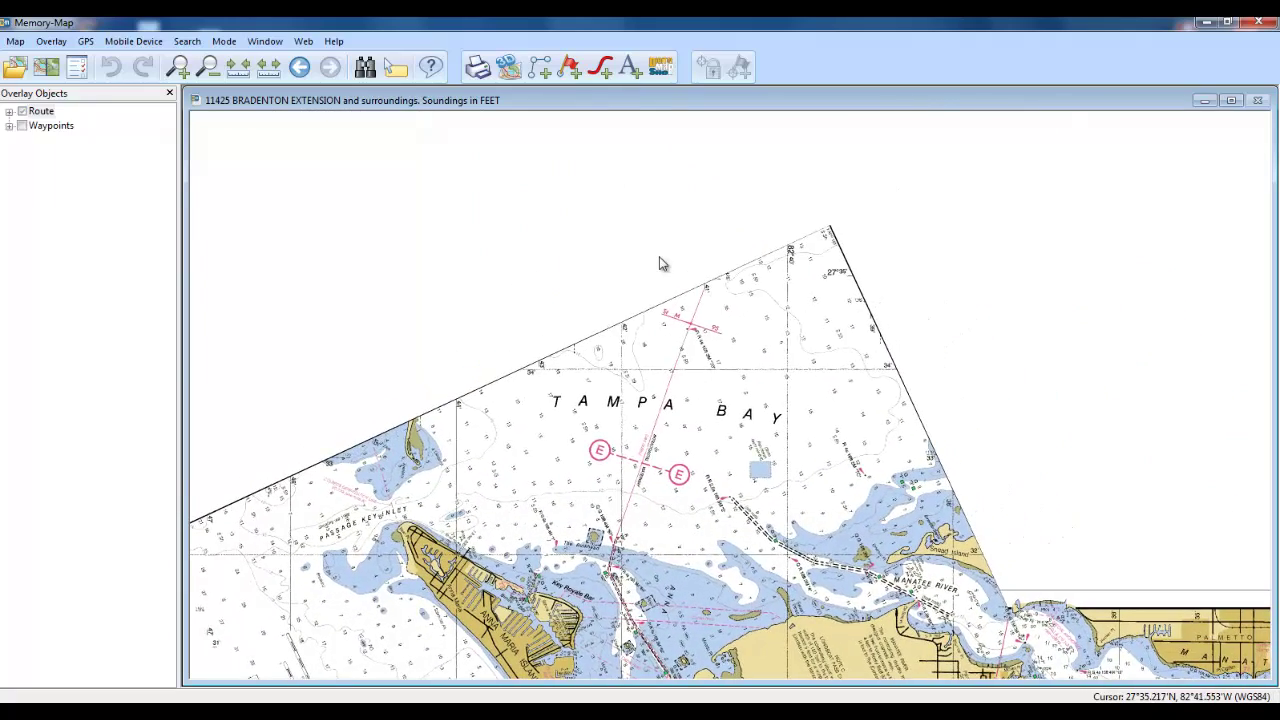
right_click(659, 263)
mouse_move(703, 378)
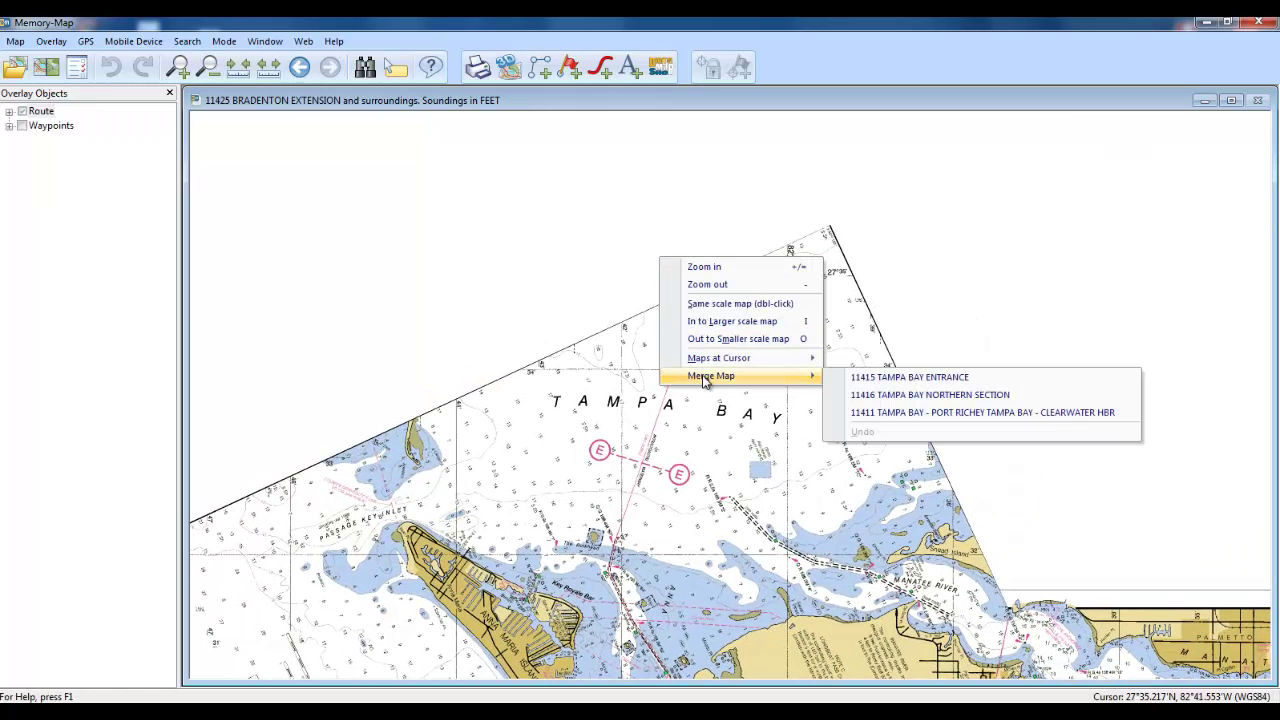
click(868, 378)
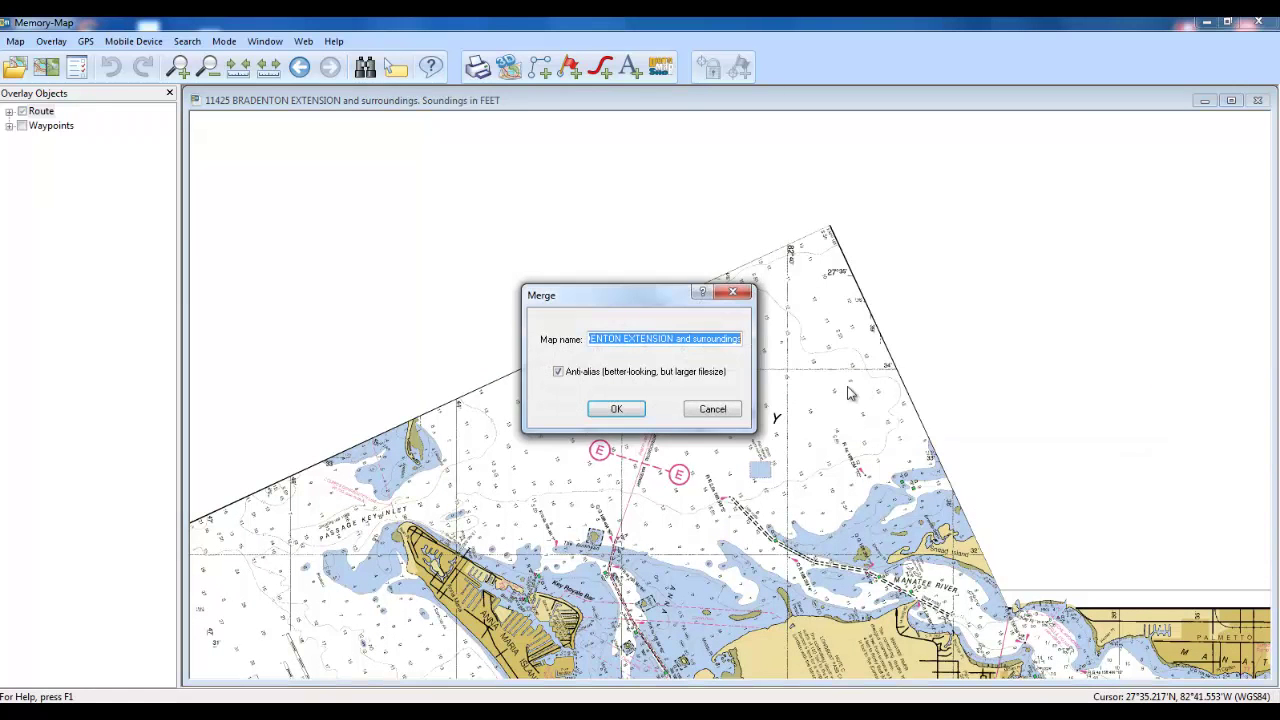
click(610, 409)
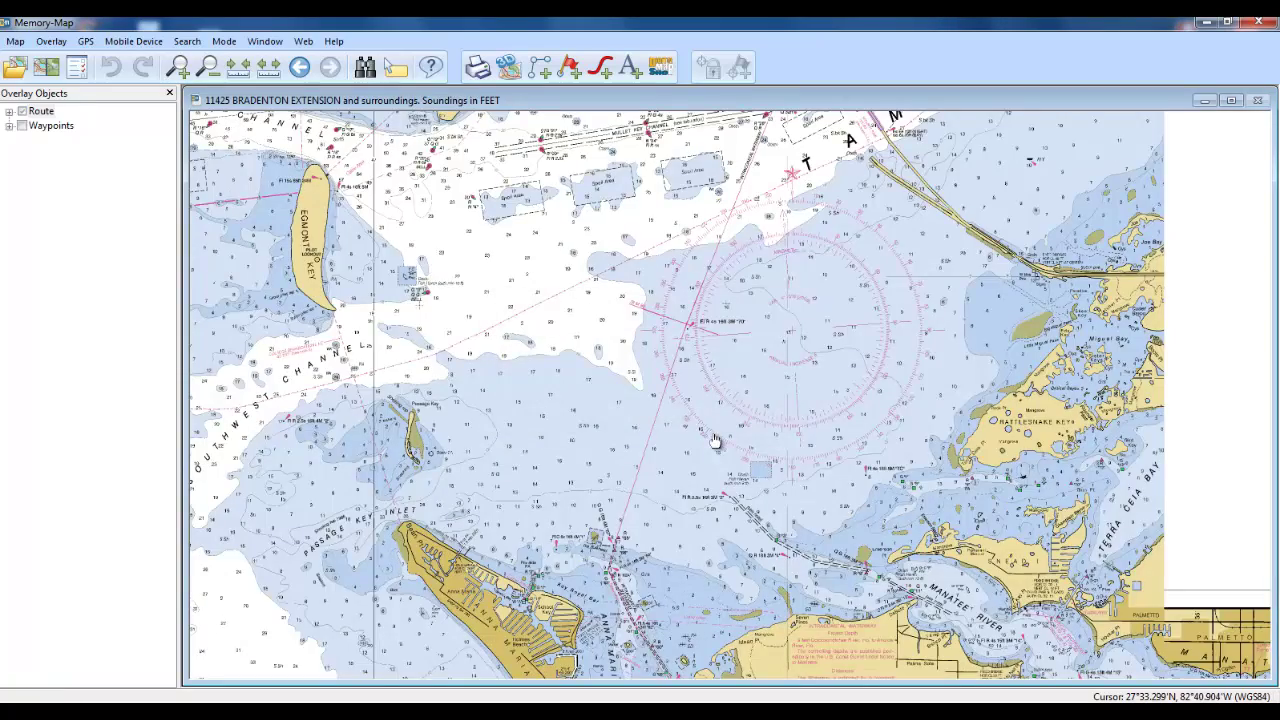
Examine the merged map's coverage around the Tampa Bay entrance and along the coast south to where the route leaves the chart.
drag(709, 371, 662, 254)
scroll(764, 568, down, 3)
scroll(763, 571, up, 4)
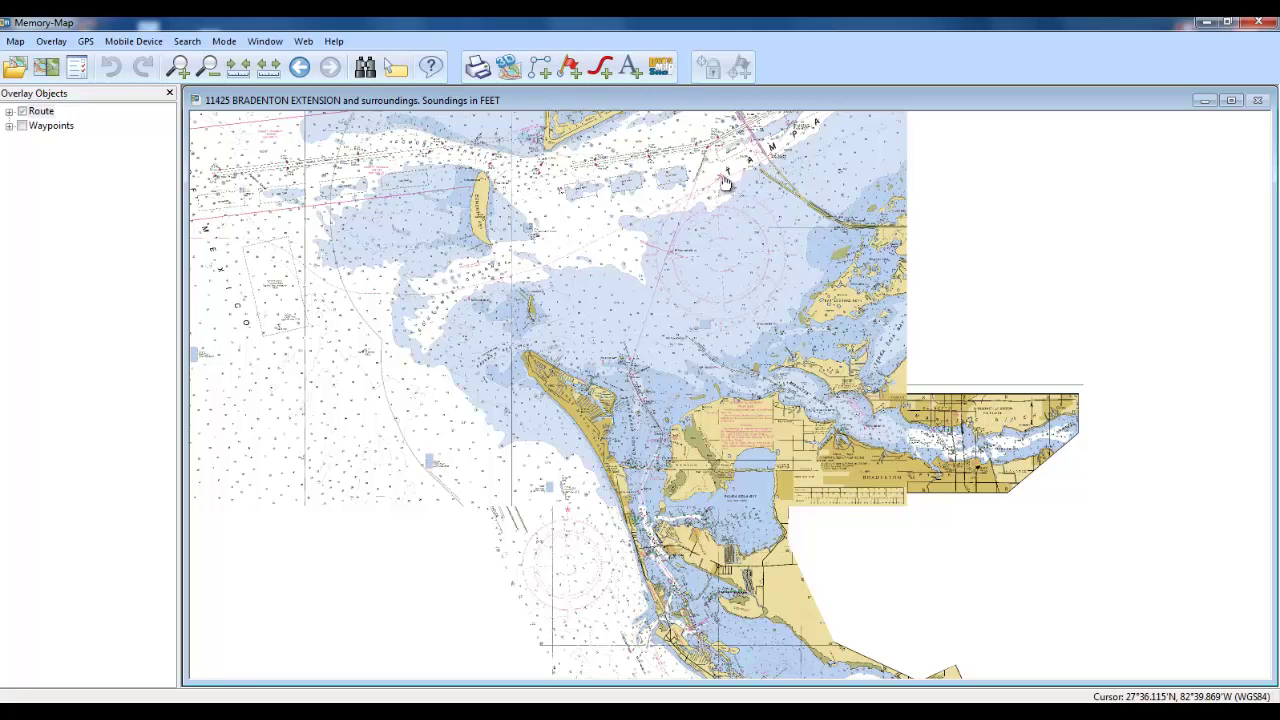
drag(571, 306, 894, 408)
drag(673, 374, 563, 680)
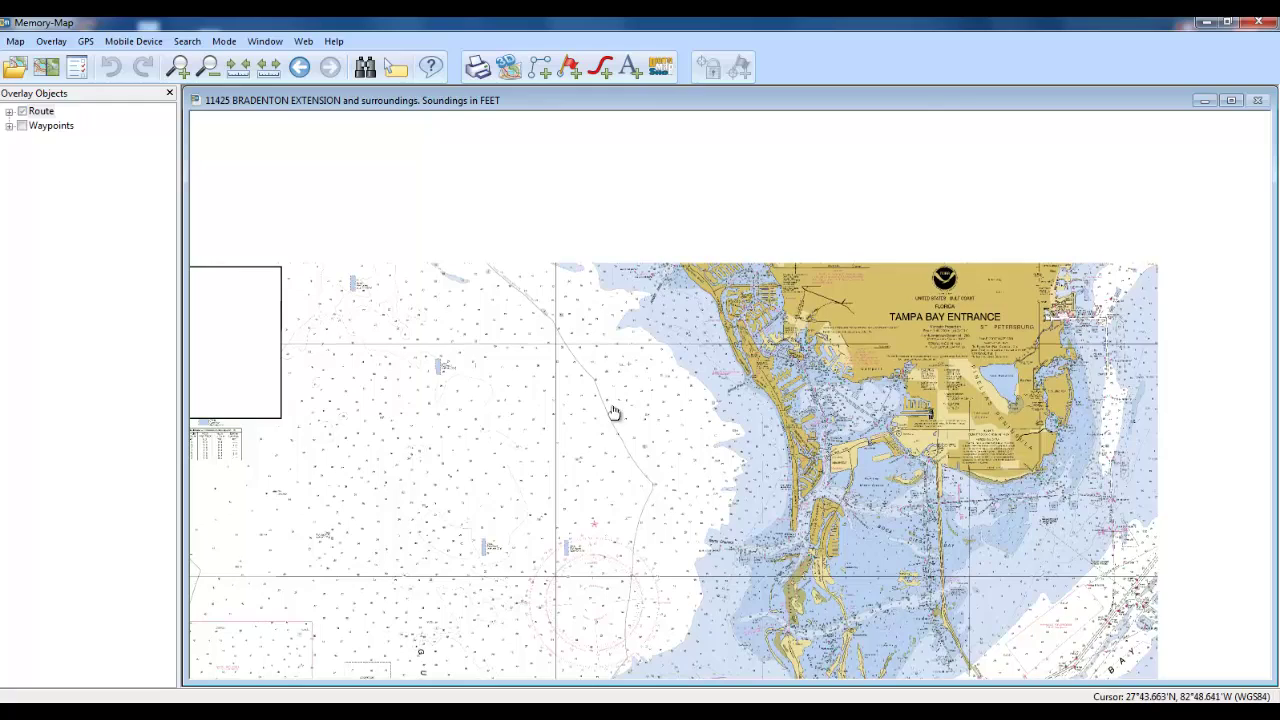
drag(738, 606, 623, 306)
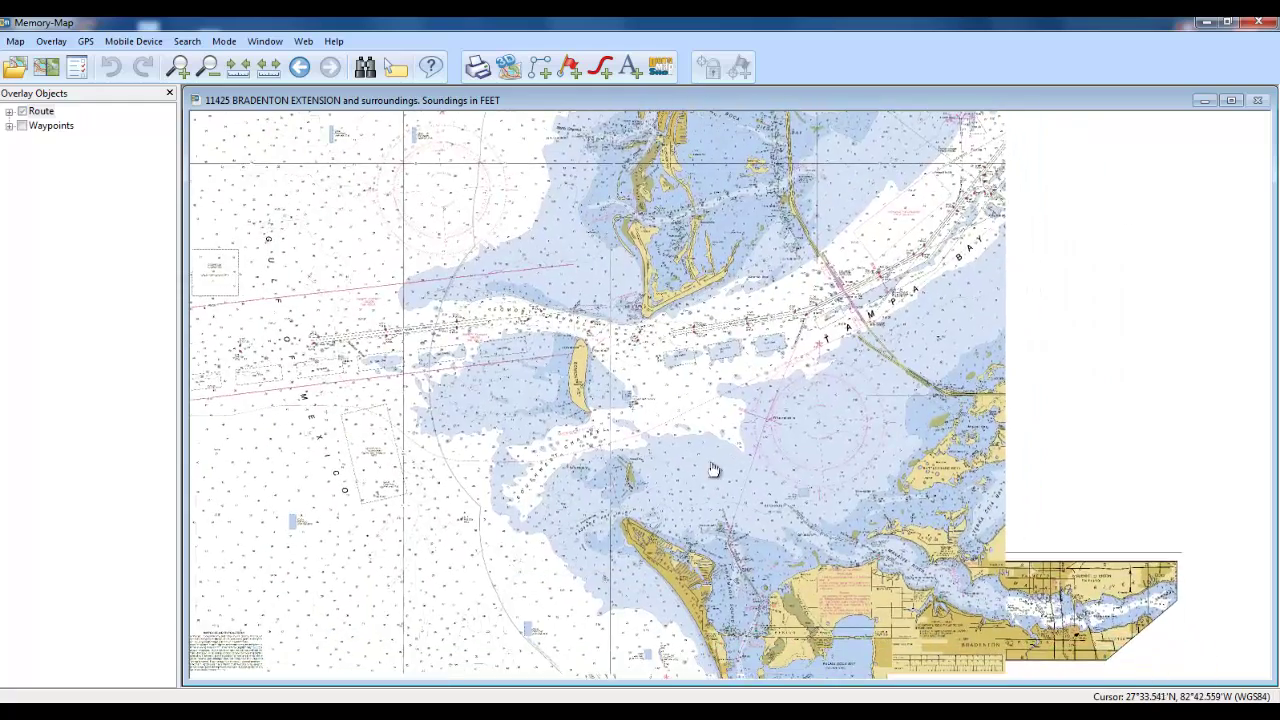
drag(700, 630, 729, 423)
drag(740, 600, 780, 500)
drag(780, 620, 790, 430)
drag(760, 640, 700, 337)
drag(730, 600, 711, 369)
drag(780, 560, 705, 368)
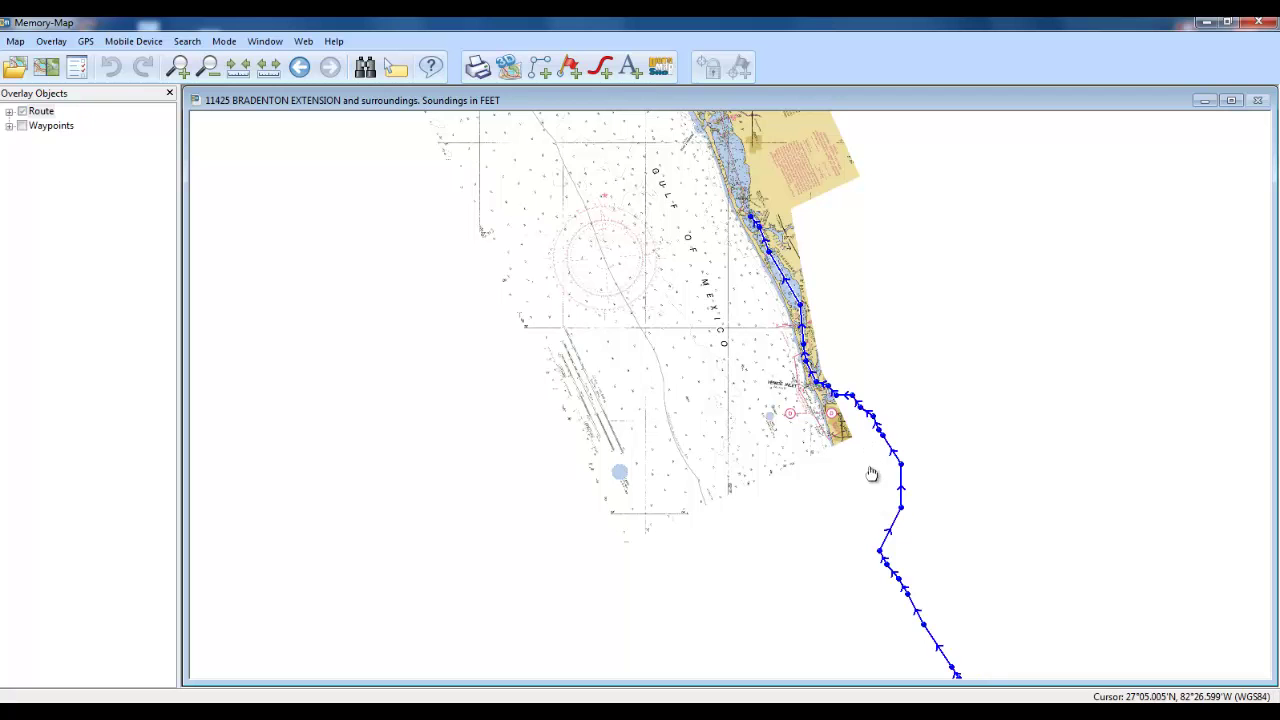
drag(842, 428, 727, 425)
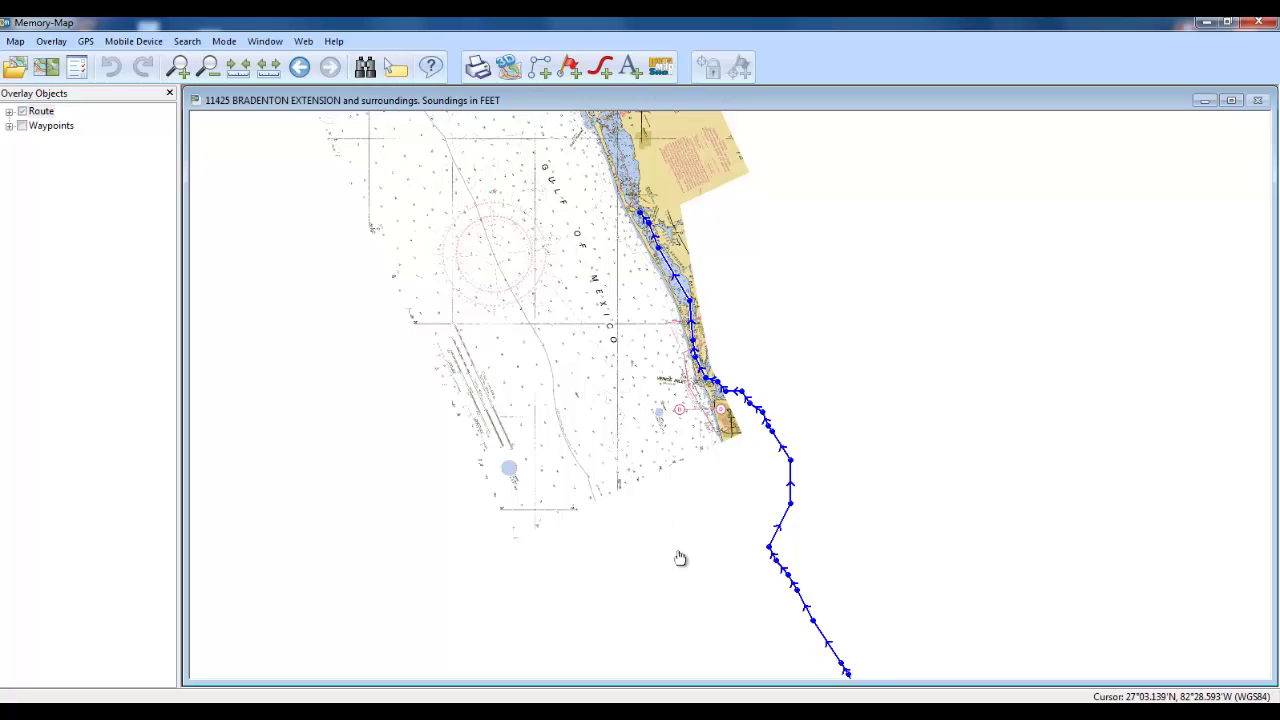
Merge the 11425 CHARLOTTE HARBOR TO TAMPA BAY chart at the merged map's southern end, keeping the proposed name and anti-aliasing.
drag(670, 540, 709, 629)
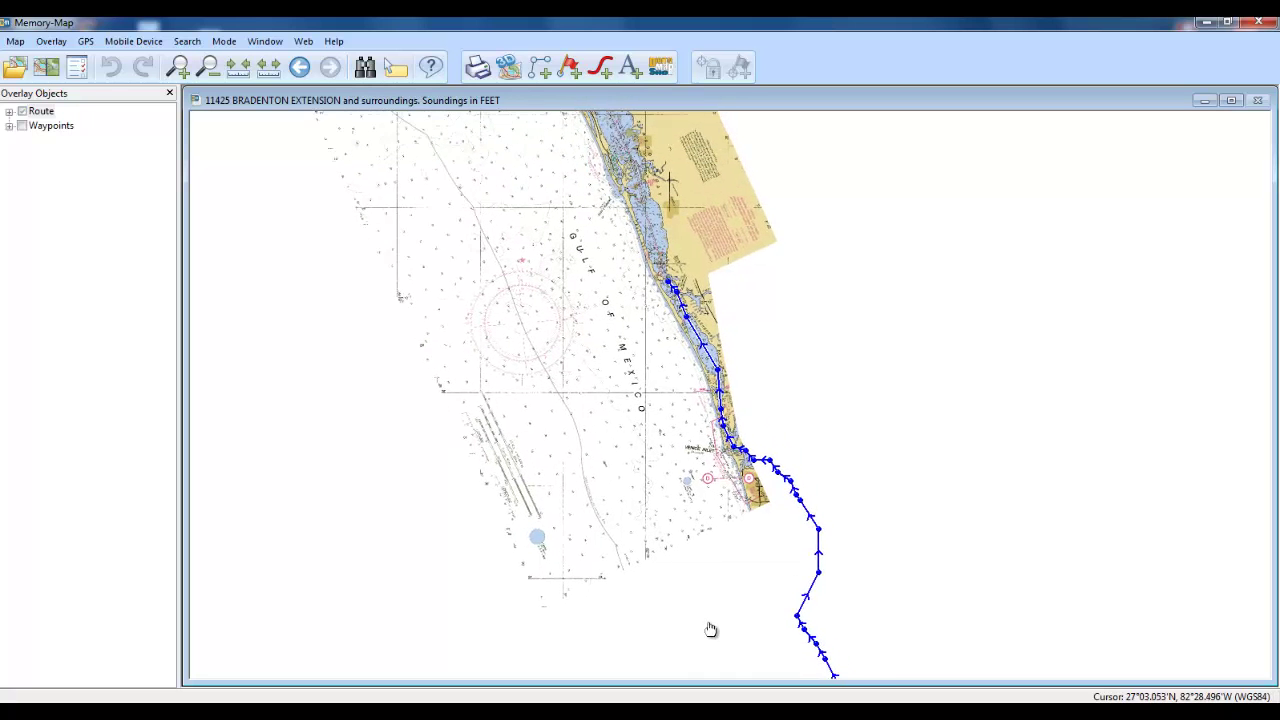
right_click(784, 505)
mouse_move(830, 622)
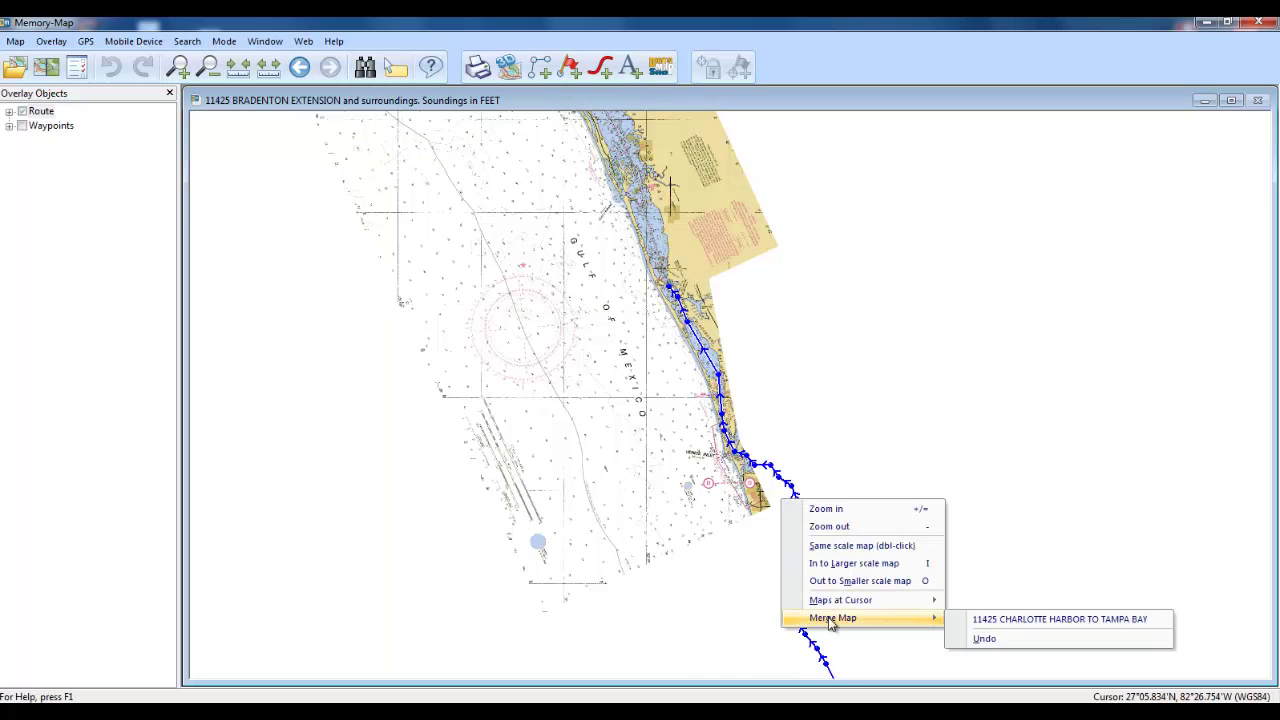
click(1015, 622)
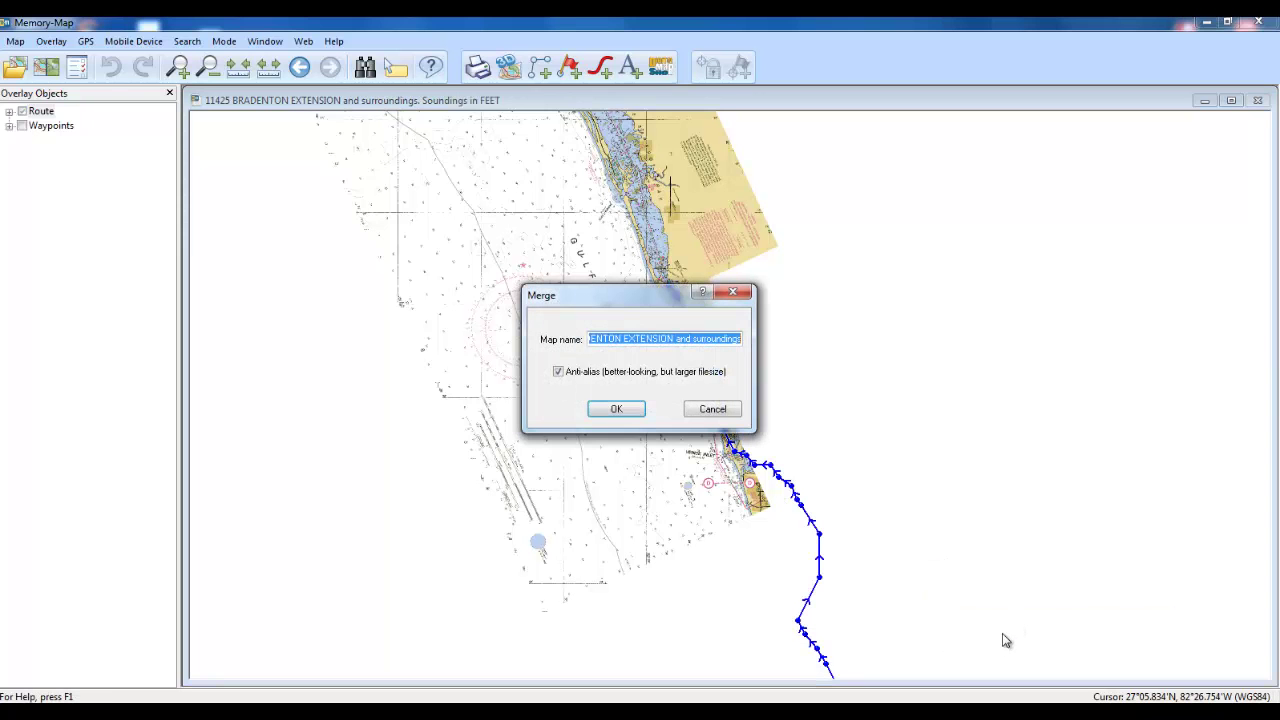
click(620, 409)
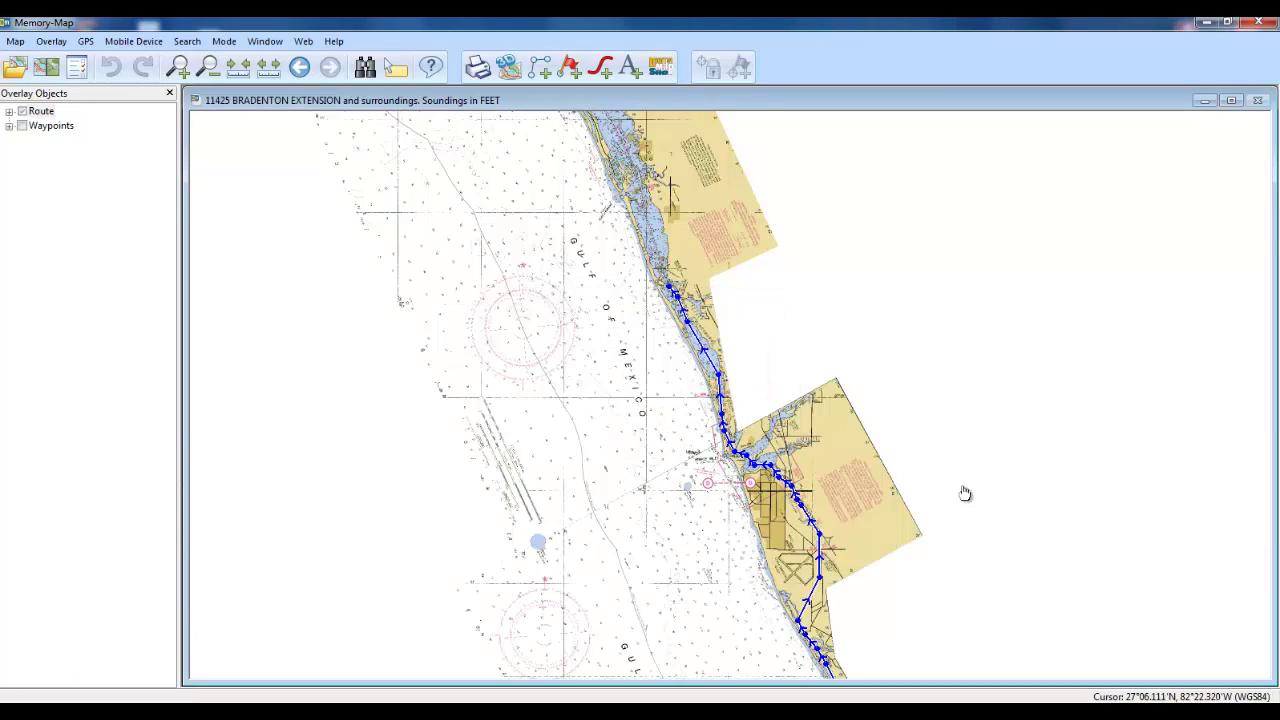
Merge the 11427 FORT MYERS TO CHARLOTTE HARBOR AND WIGGINS PASS BB-CC chart south of Charlotte Harbor, keeping the proposed name and anti-aliasing.
drag(745, 574, 616, 186)
mouse_move(816, 600)
mouse_down()
mouse_move(783, 508)
mouse_move(604, 182)
mouse_up()
drag(776, 588, 628, 238)
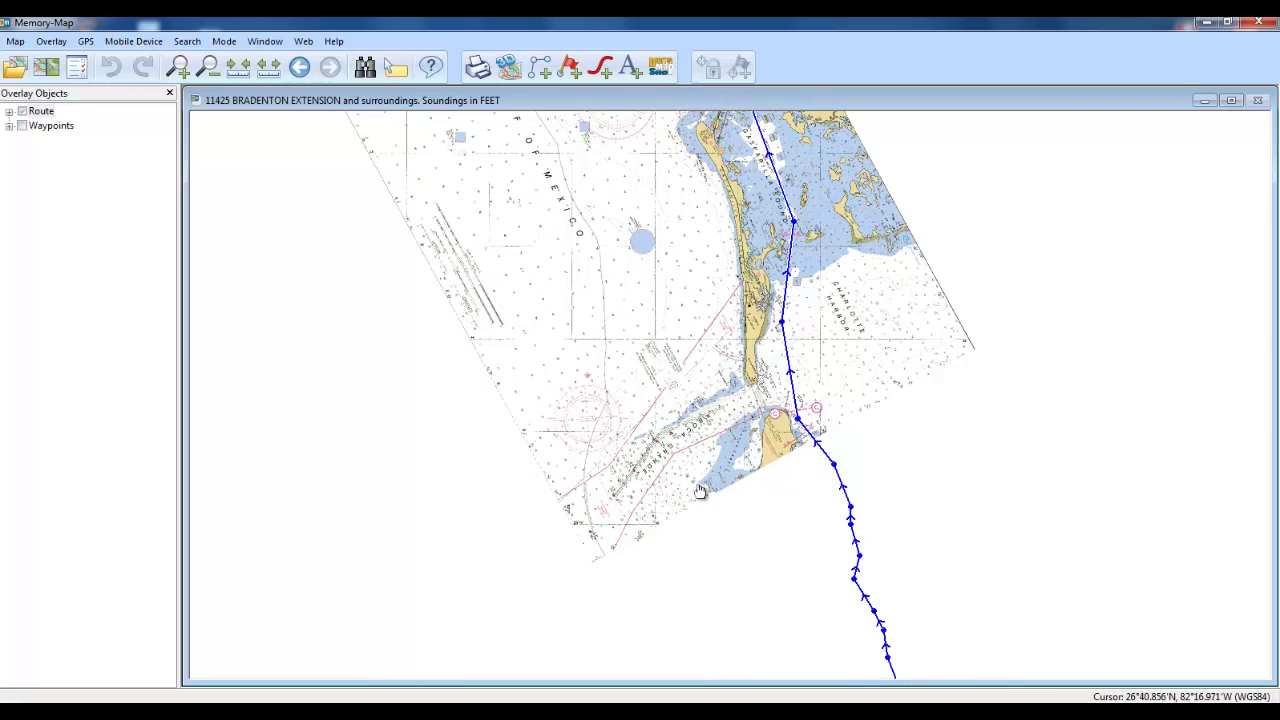
drag(698, 486, 684, 428)
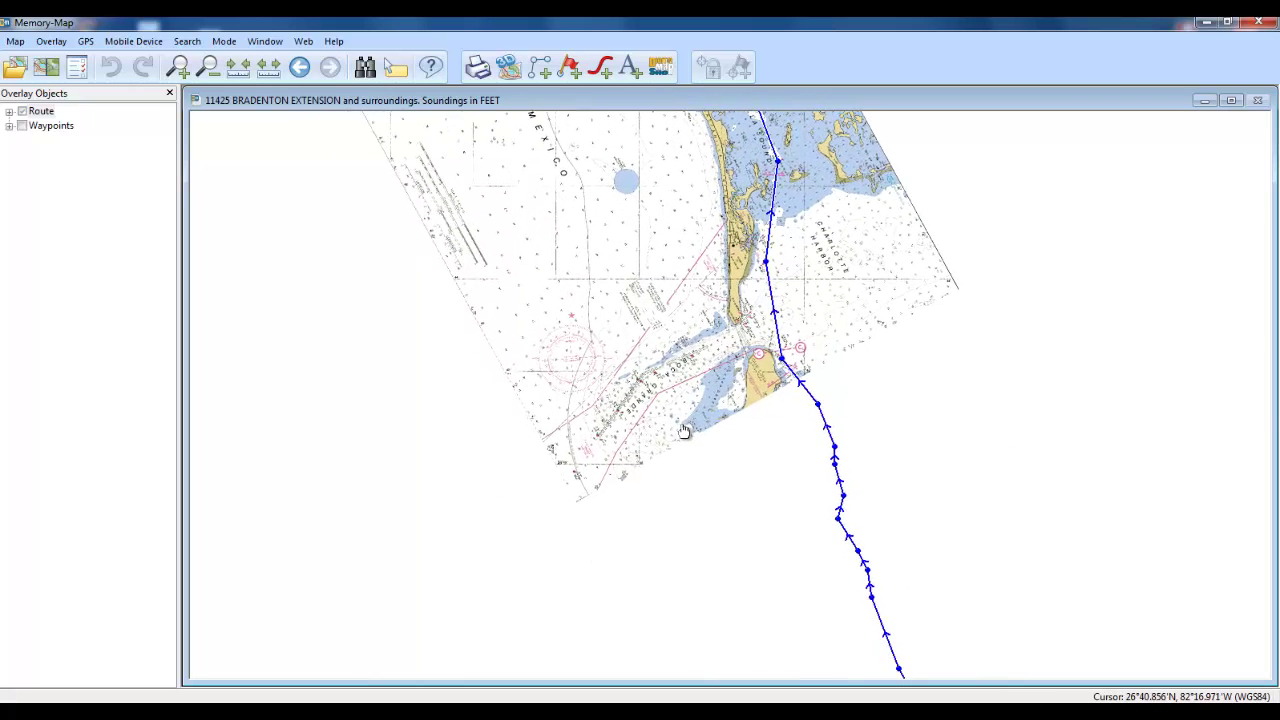
right_click(846, 388)
mouse_move(908, 502)
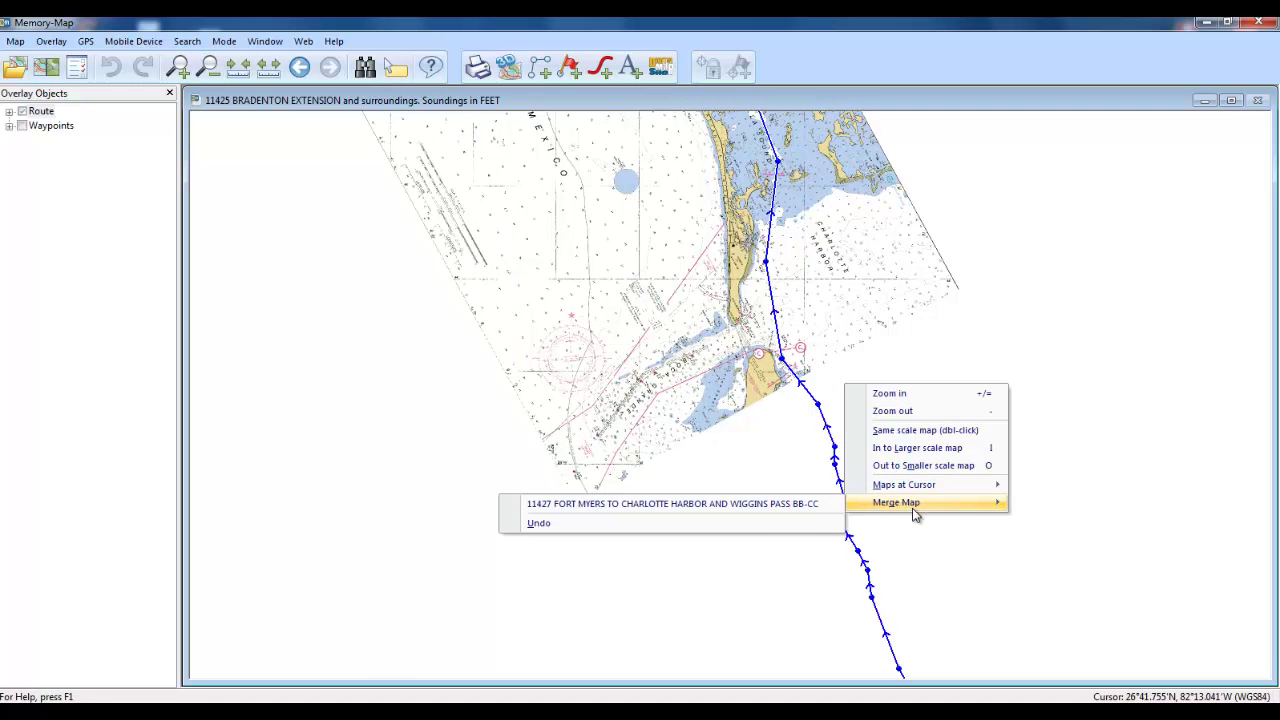
click(745, 504)
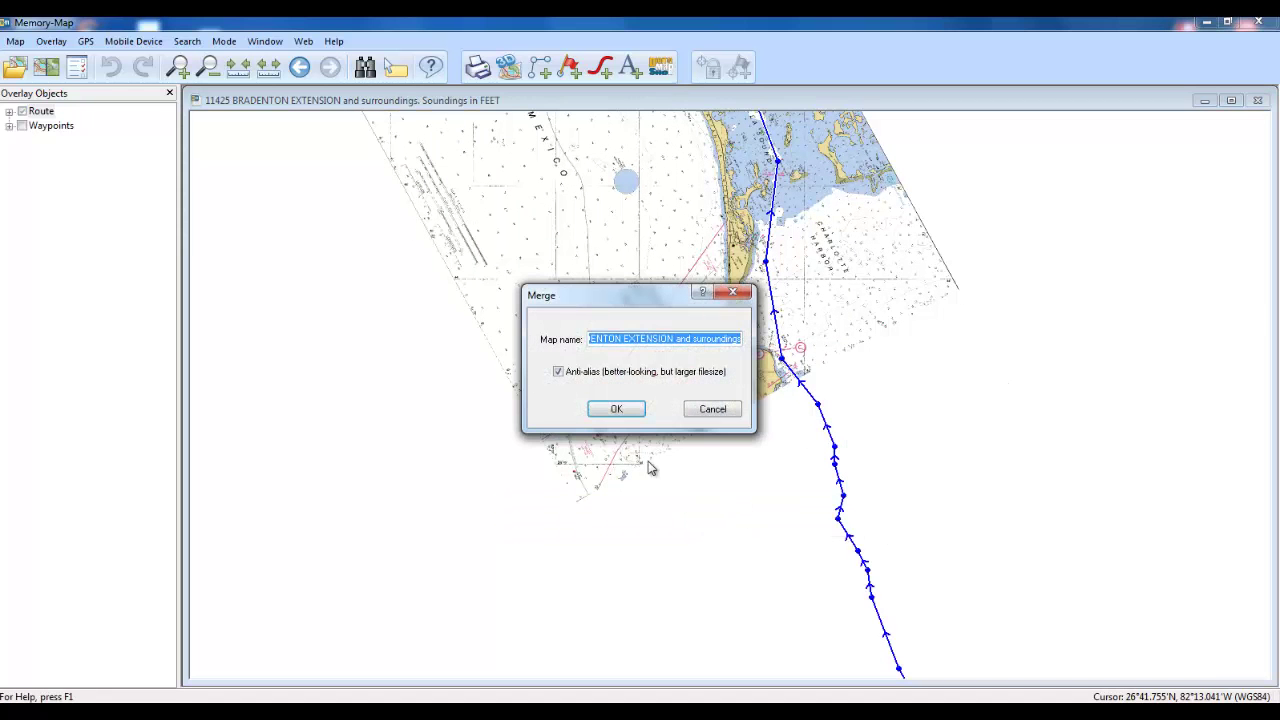
click(620, 412)
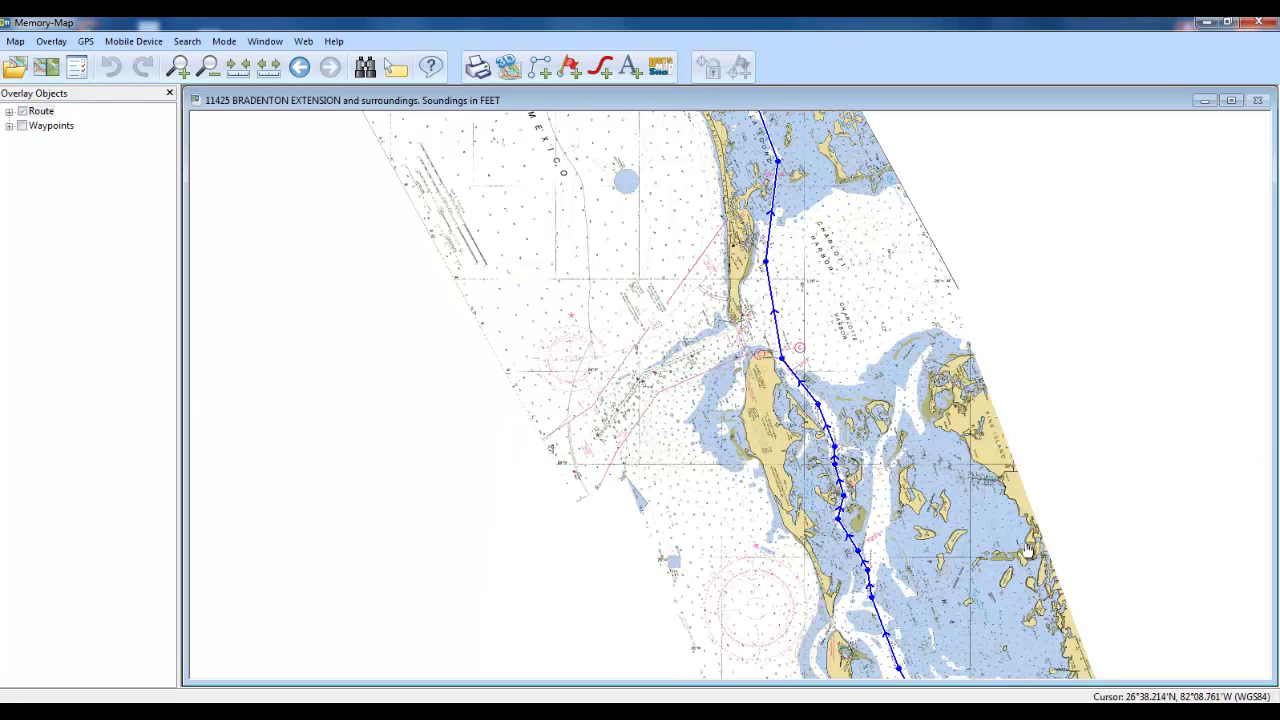
Merge the 11427 FORT MYERS TO CHARLOTTE HARBOR _WIGGINS PASS chart at San Carlos Bay, keeping the proposed name and anti-aliasing.
drag(1003, 577, 766, 182)
drag(873, 460, 785, 314)
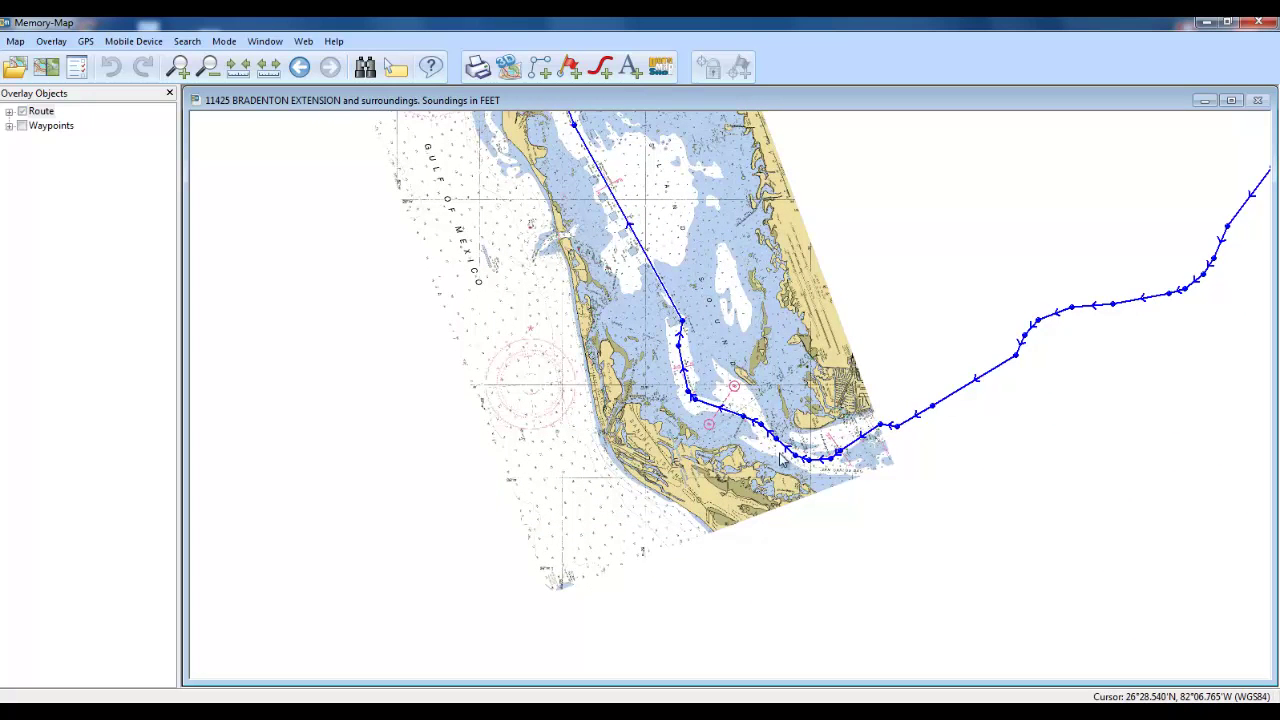
right_click(737, 557)
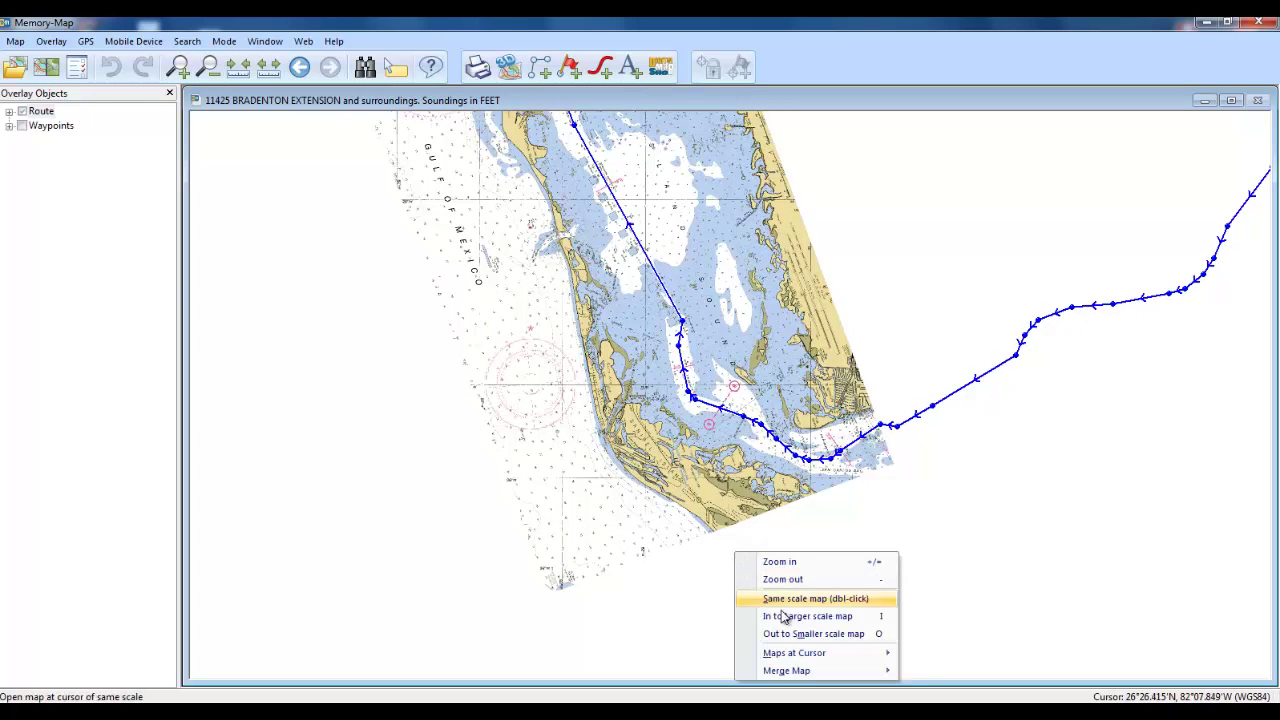
mouse_move(805, 677)
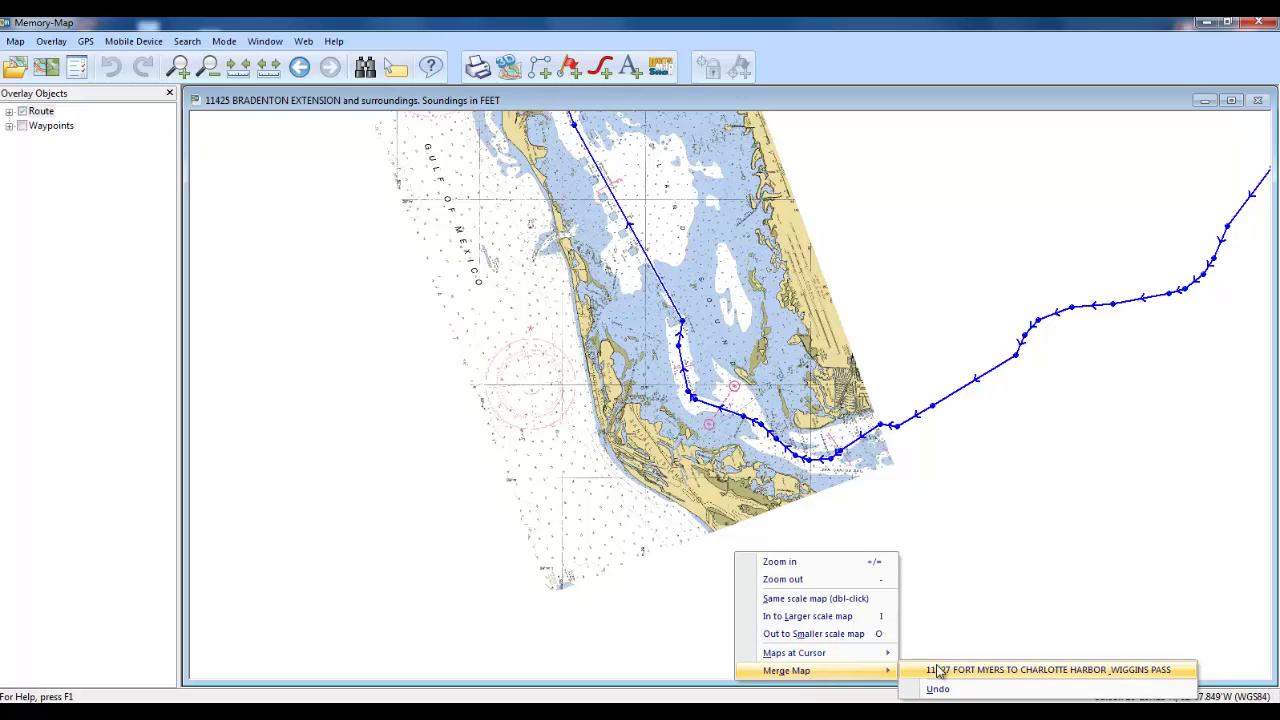
click(969, 673)
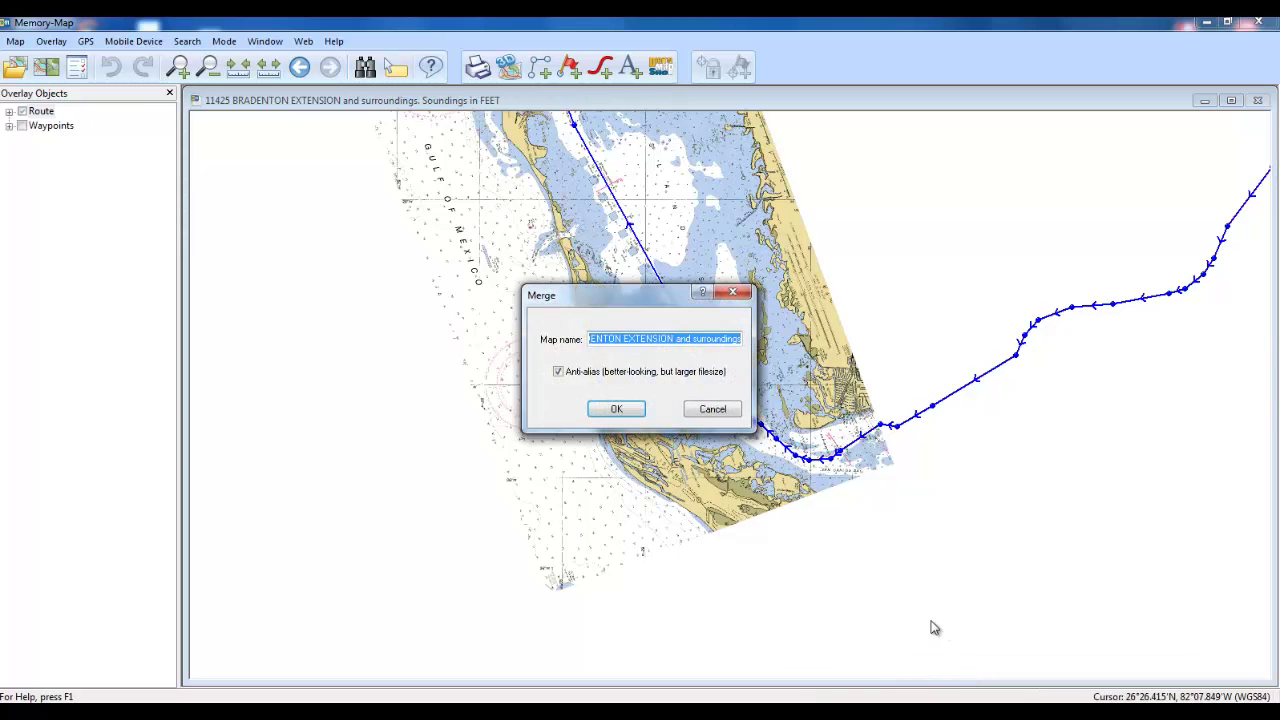
click(619, 410)
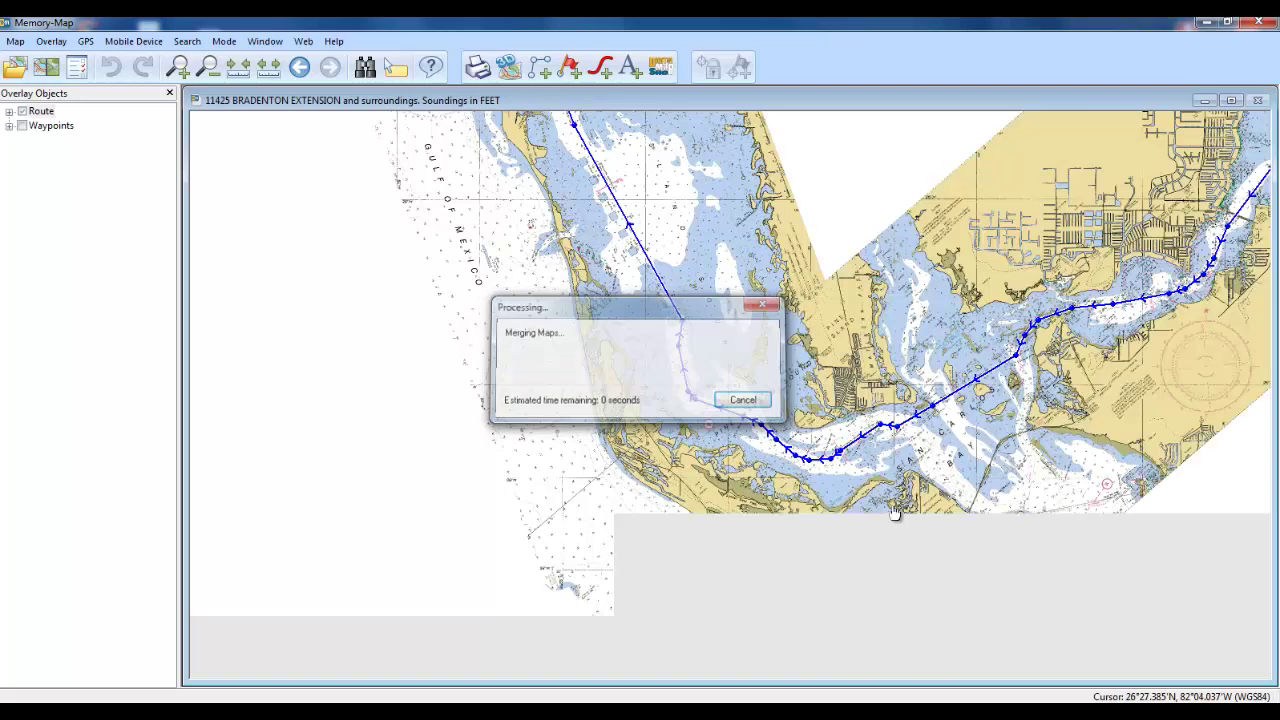
Hide the route overlay on the merged map.
drag(868, 532, 745, 338)
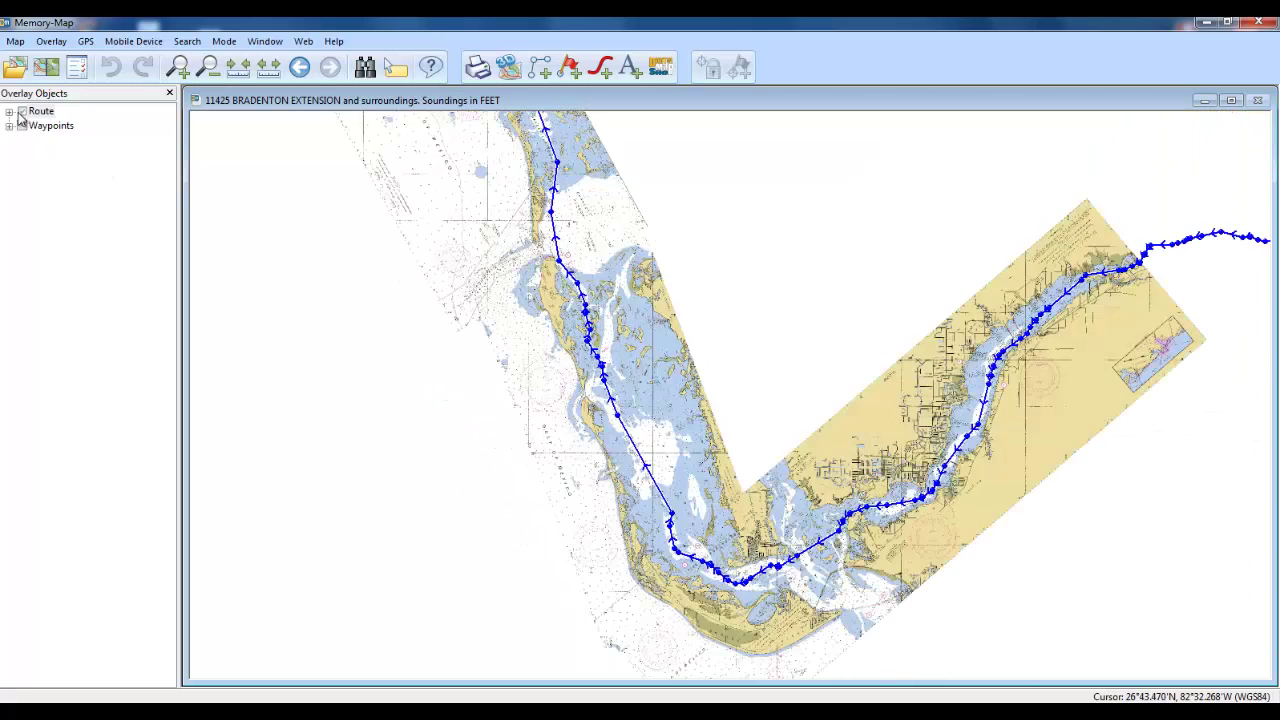
click(21, 113)
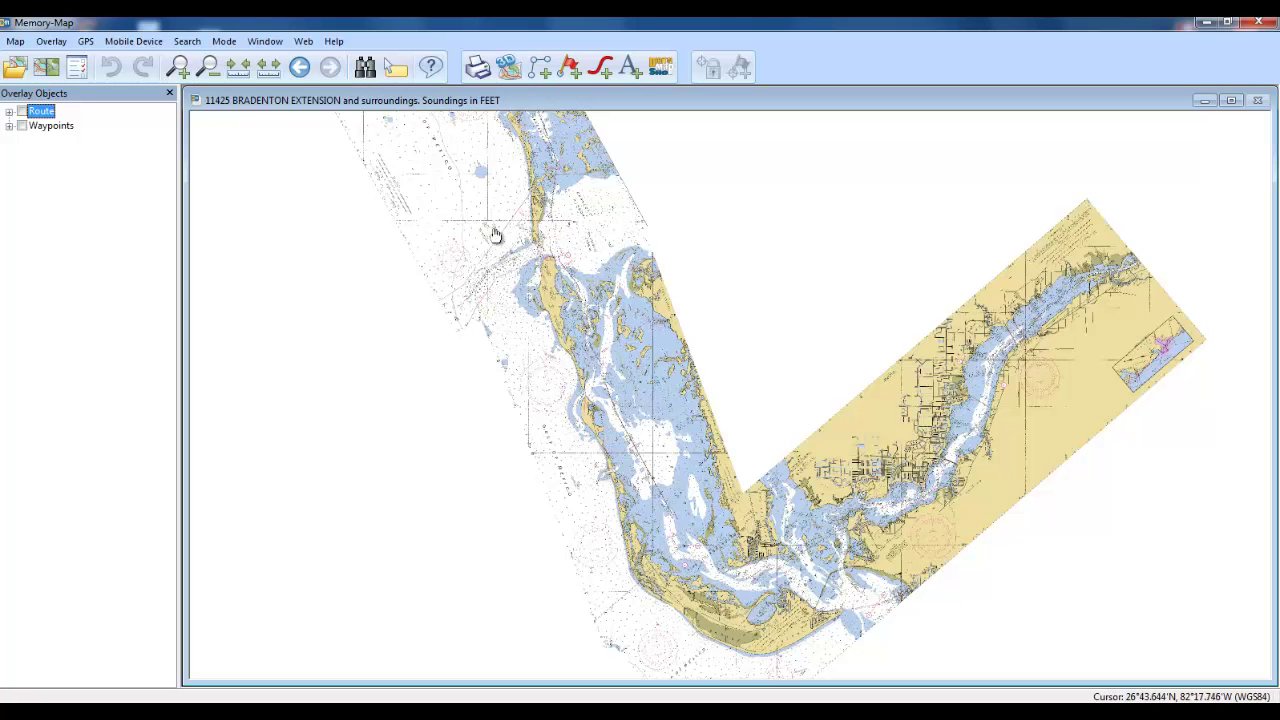
click(530, 258)
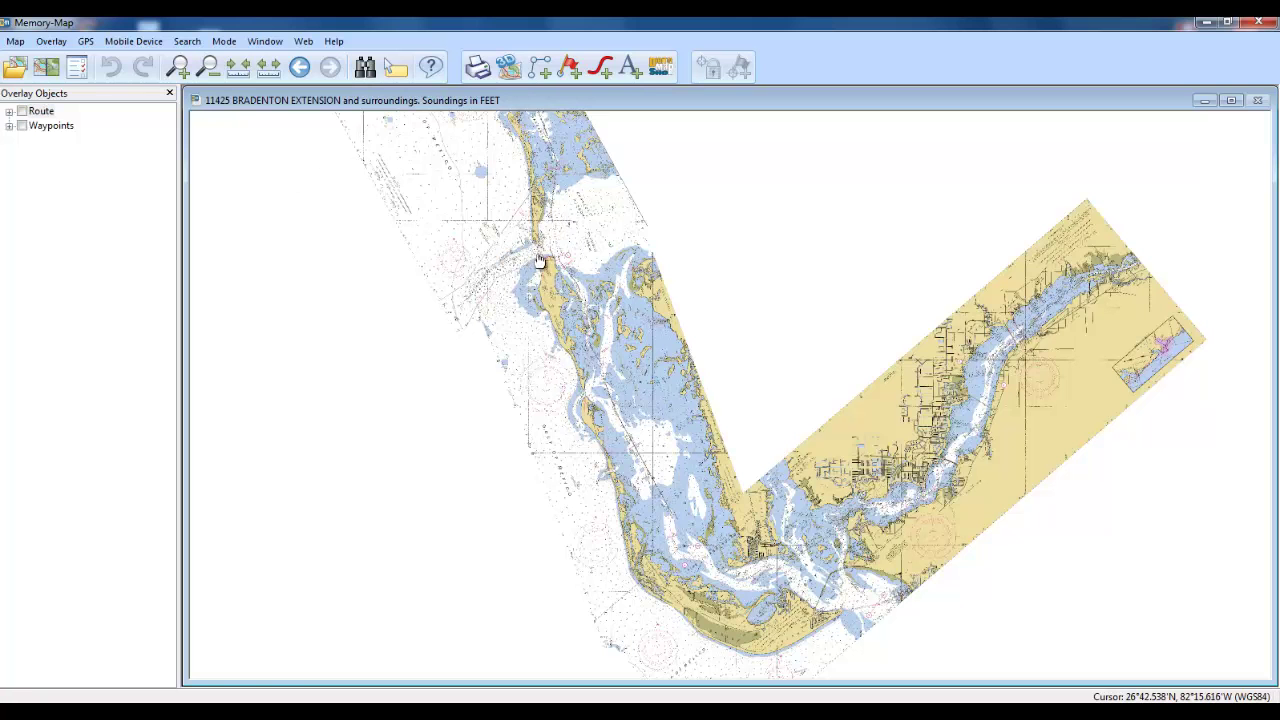
Examine the merged map's overall coverage from the Fort Myers area north along the coast to the Tampa Bay entrance.
scroll(538, 260, up, 3)
drag(540, 260, 902, 470)
drag(635, 145, 892, 526)
scroll(790, 328, down, 5)
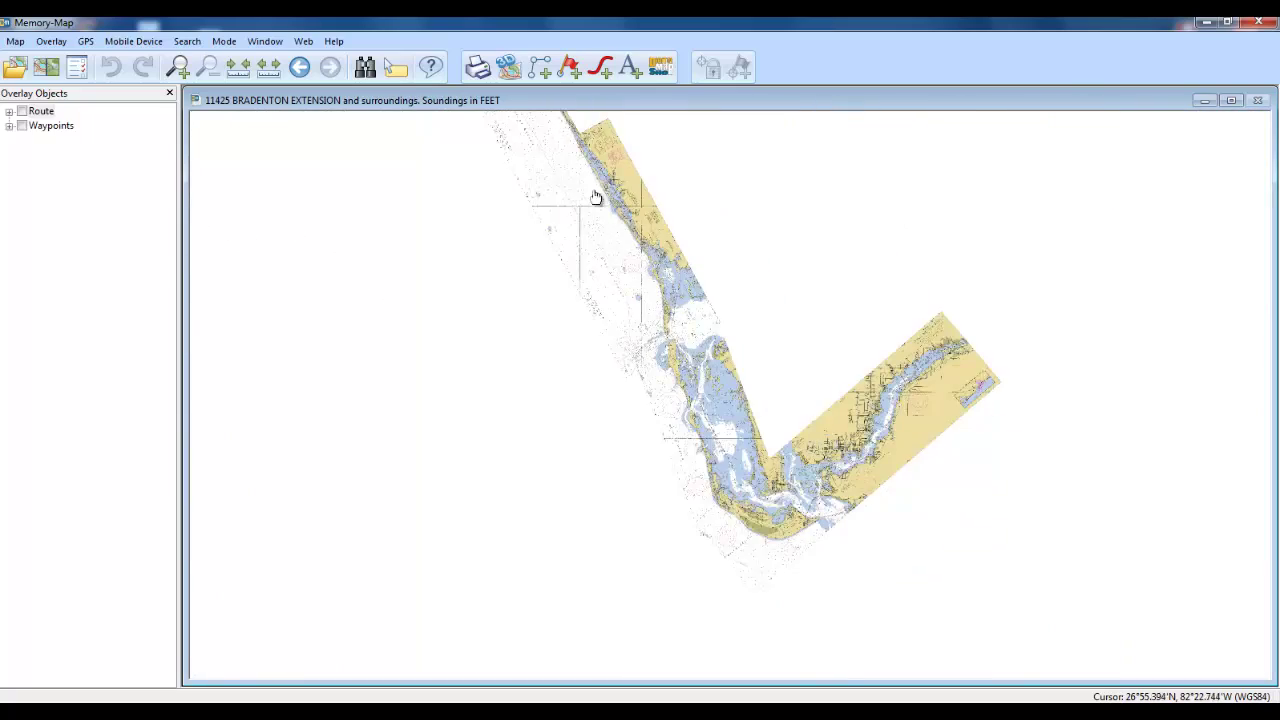
scroll(694, 463, up, 2)
drag(564, 258, 631, 334)
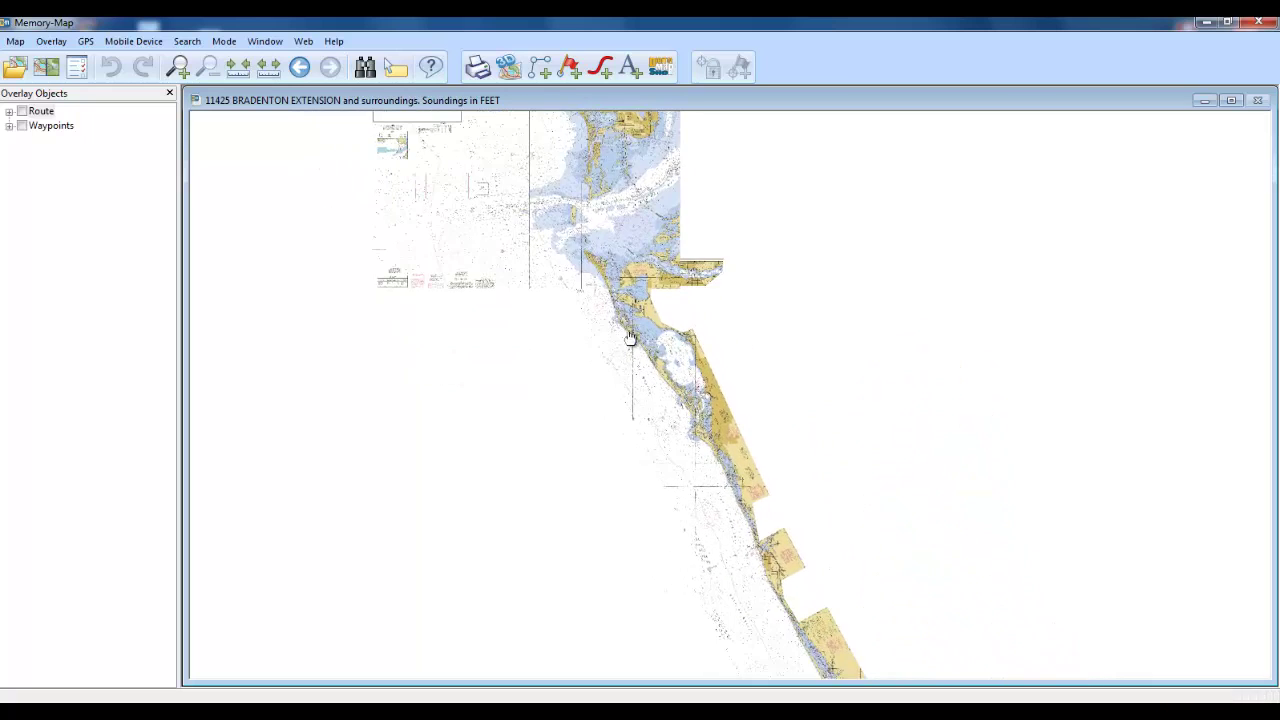
Examine the charted waterway up close from marker 29 southeast through Sarasota Bay, checking the channel markers and soundings.
scroll(643, 346, up, 2)
scroll(640, 343, up, 2)
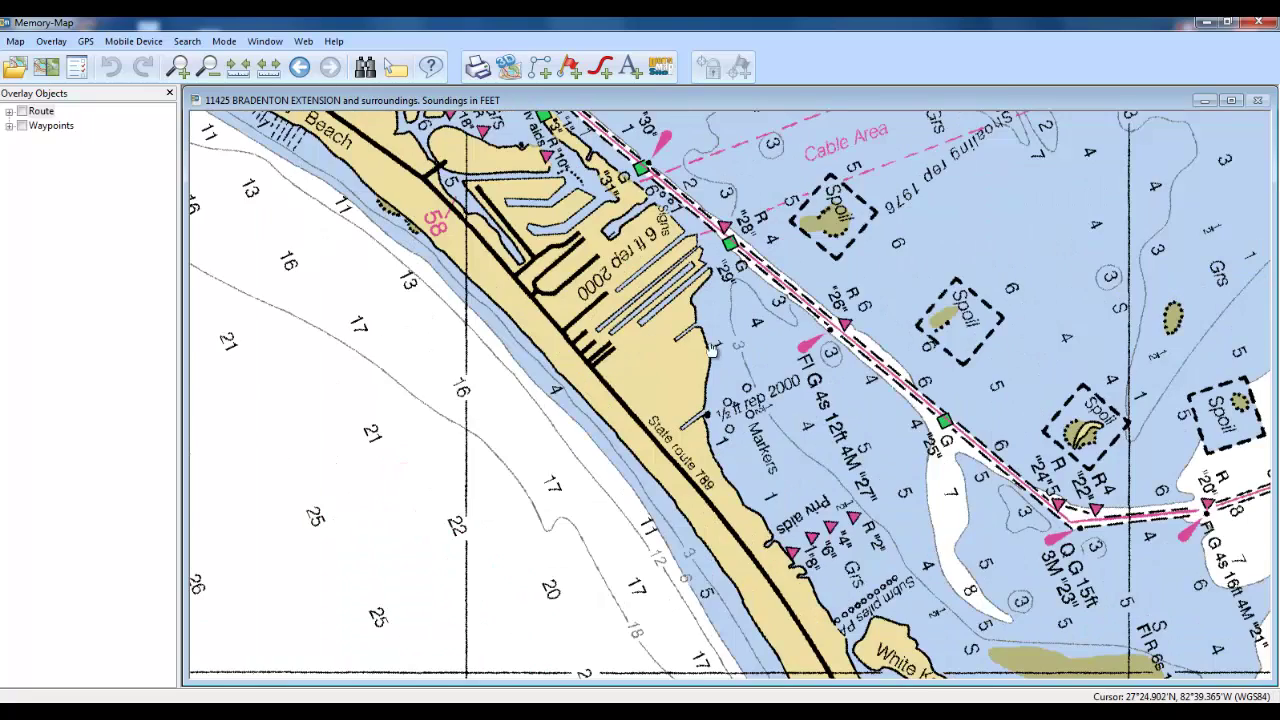
scroll(760, 370, up, 1)
drag(855, 354, 660, 328)
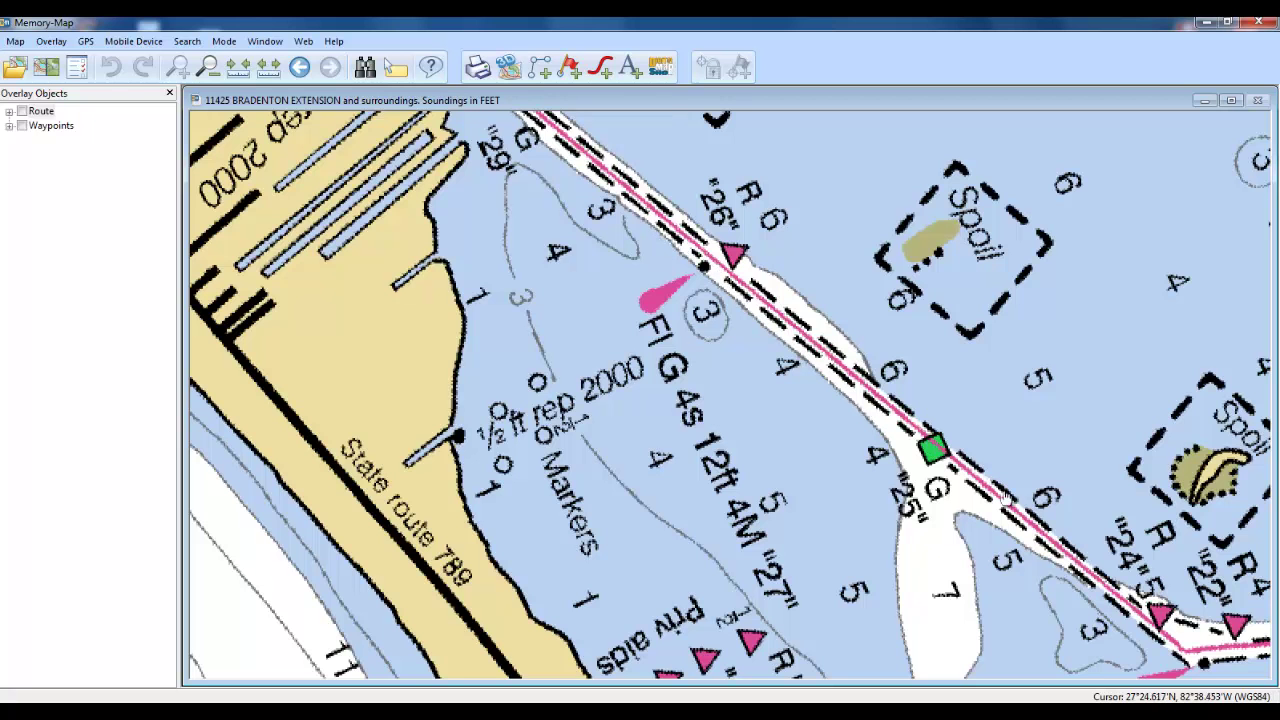
mouse_move(1176, 636)
mouse_down()
mouse_move(1096, 616)
mouse_move(660, 285)
mouse_up()
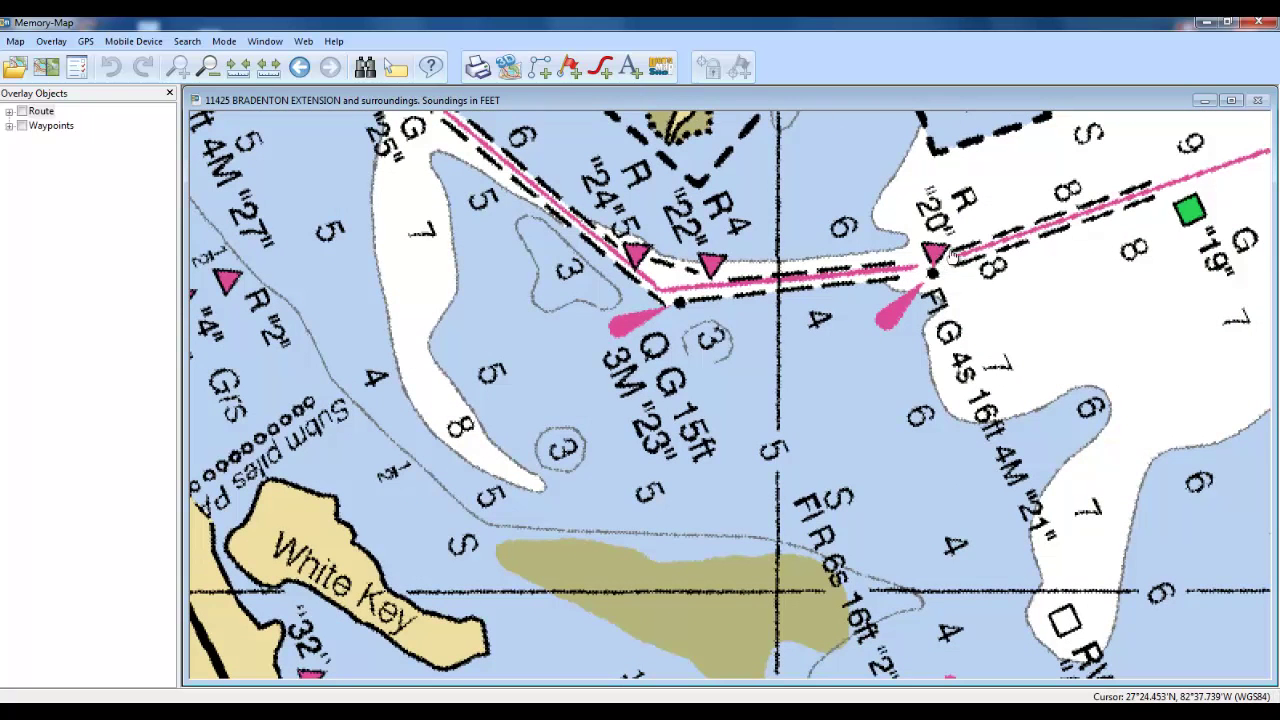
mouse_move(1100, 228)
mouse_down()
mouse_move(616, 325)
mouse_move(566, 323)
mouse_up()
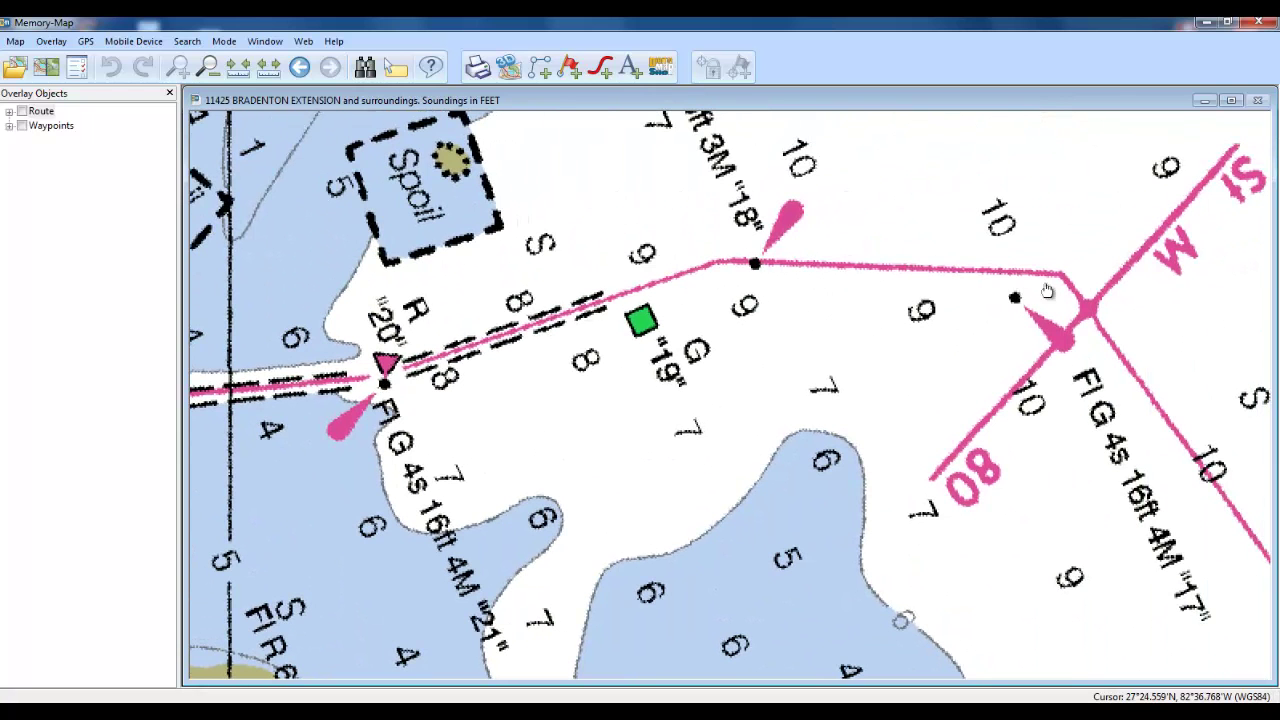
drag(1115, 383, 780, 78)
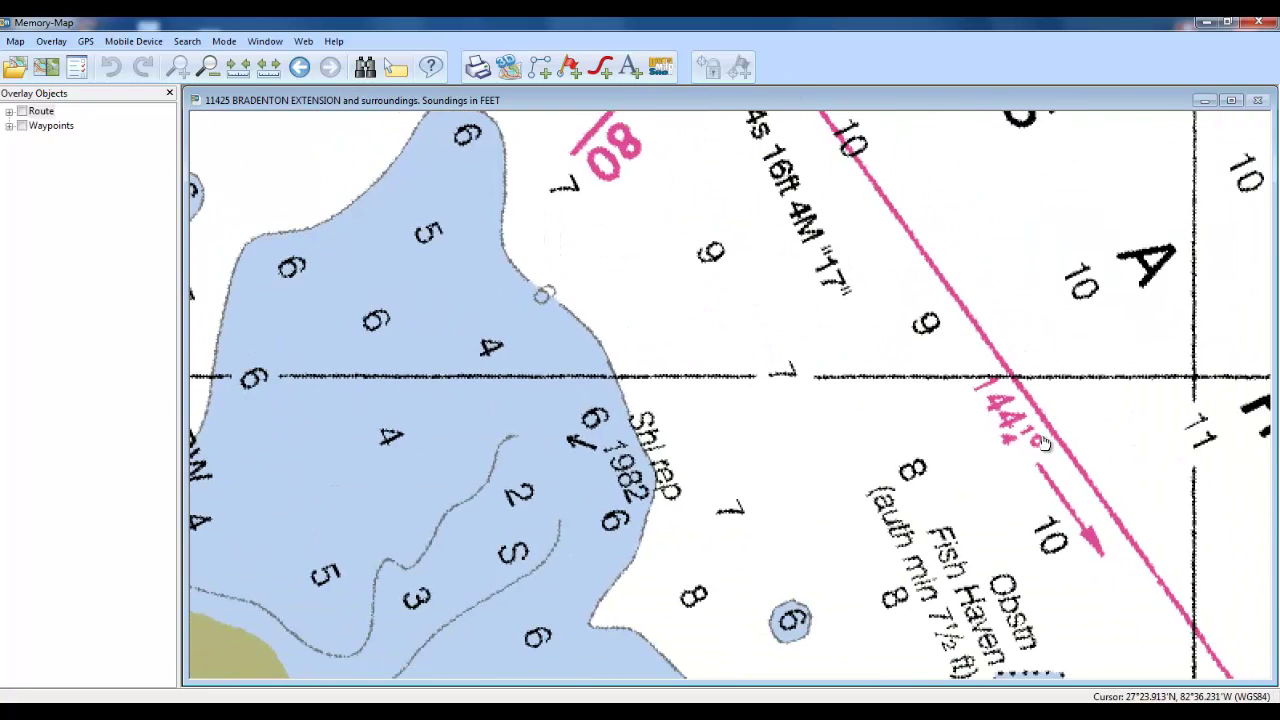
drag(1043, 443, 923, 233)
drag(1120, 500, 912, 243)
drag(1118, 347, 1104, 332)
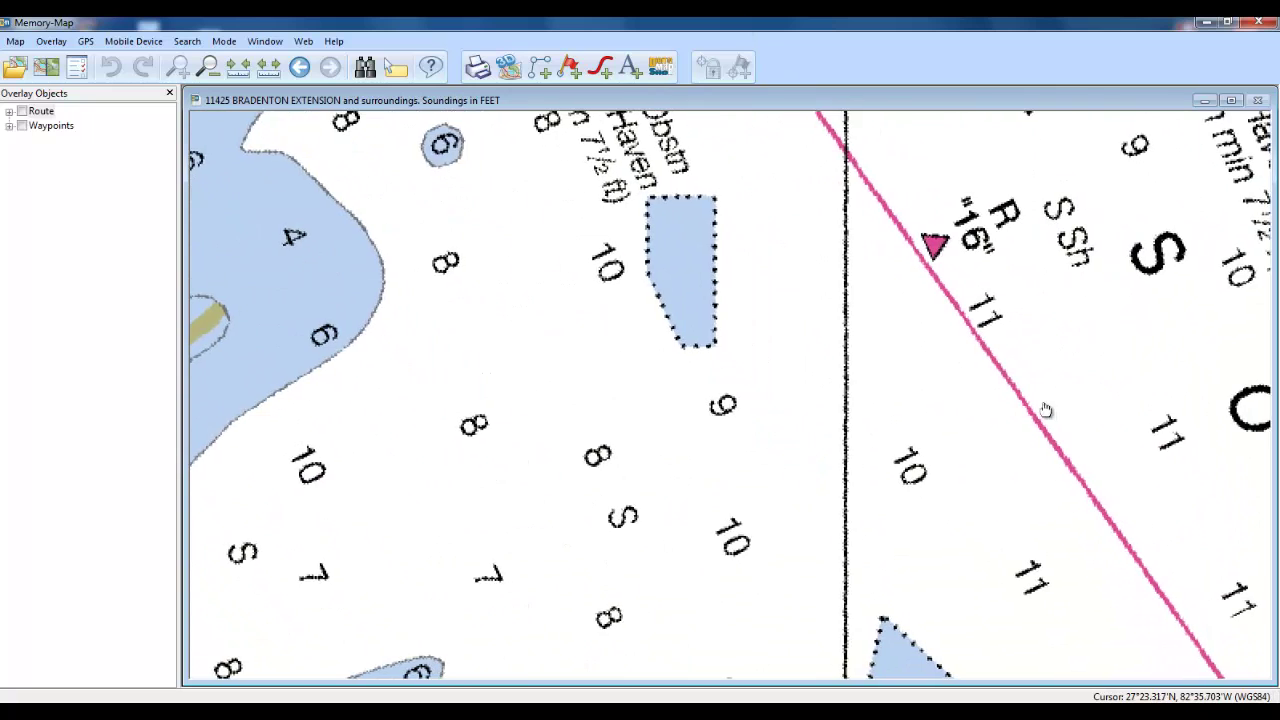
drag(1046, 410, 880, 237)
drag(935, 316, 924, 306)
drag(967, 429, 897, 169)
scroll(890, 188, down, 2)
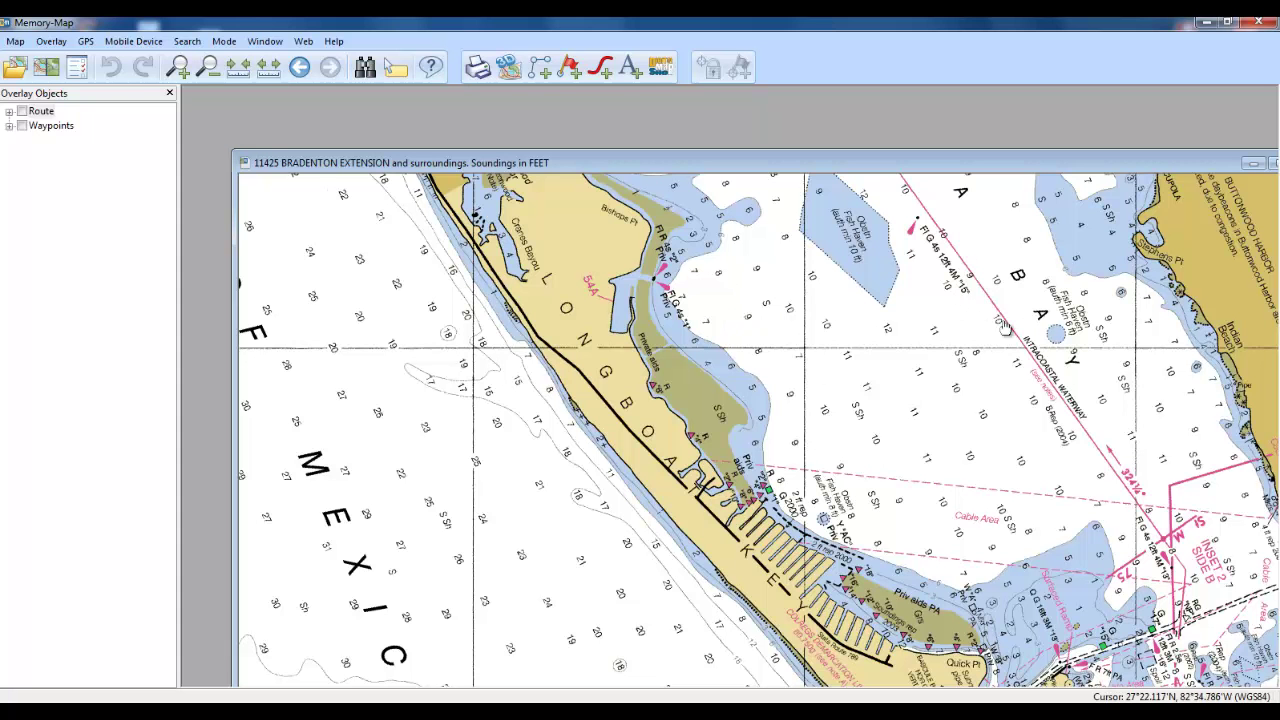
Examine the chart around New Pass and Quick Point, and north along Longboat Key to Whitney Beach.
drag(1110, 465, 872, 153)
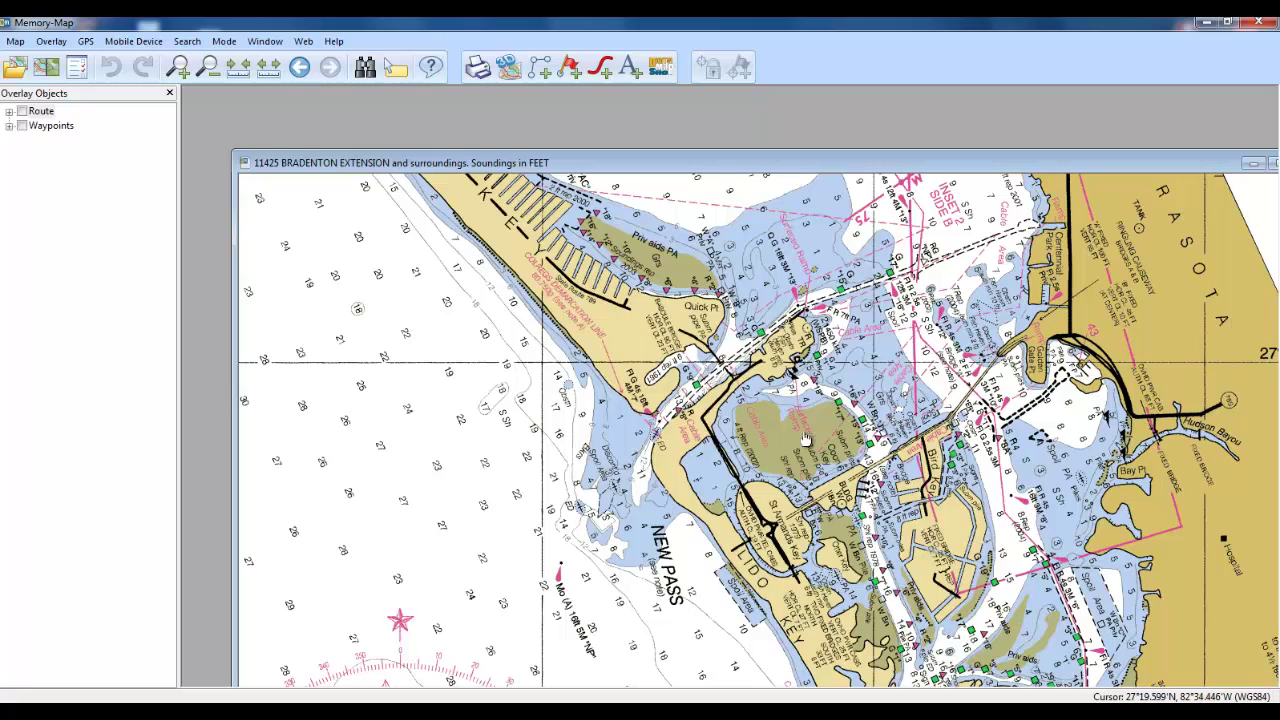
scroll(814, 318, up, 2)
drag(787, 302, 952, 380)
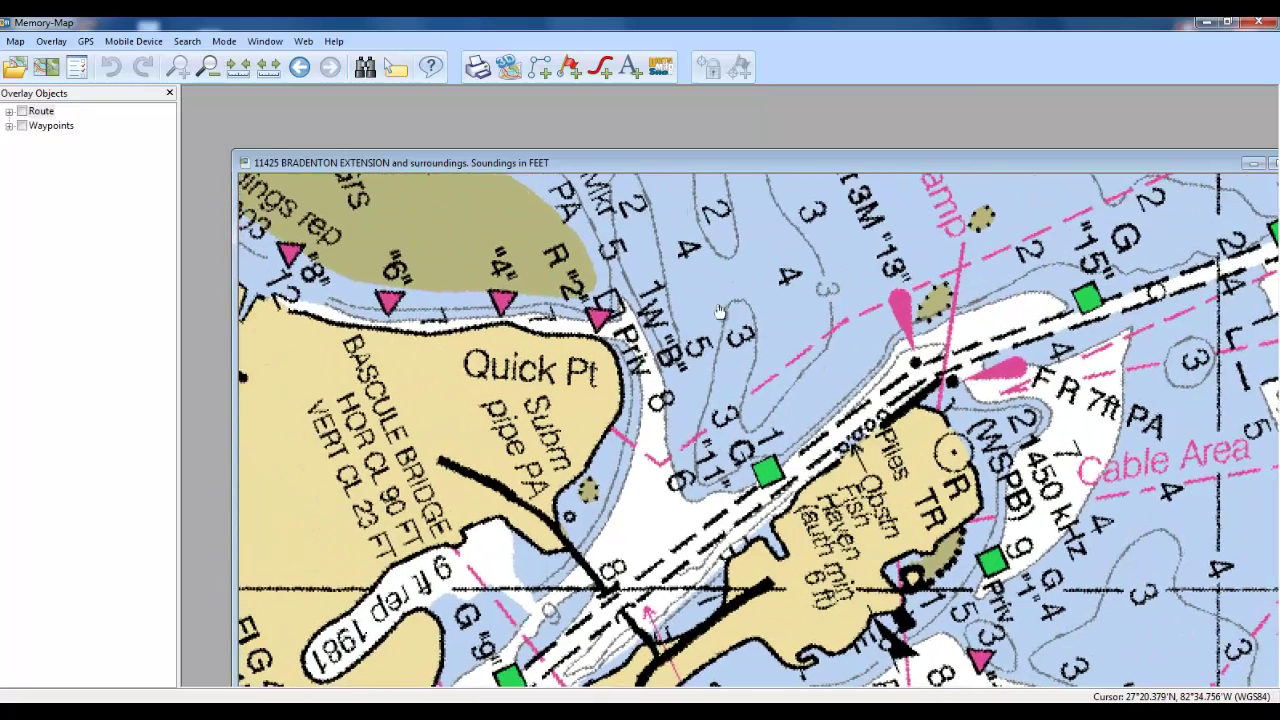
scroll(605, 388, down, 2)
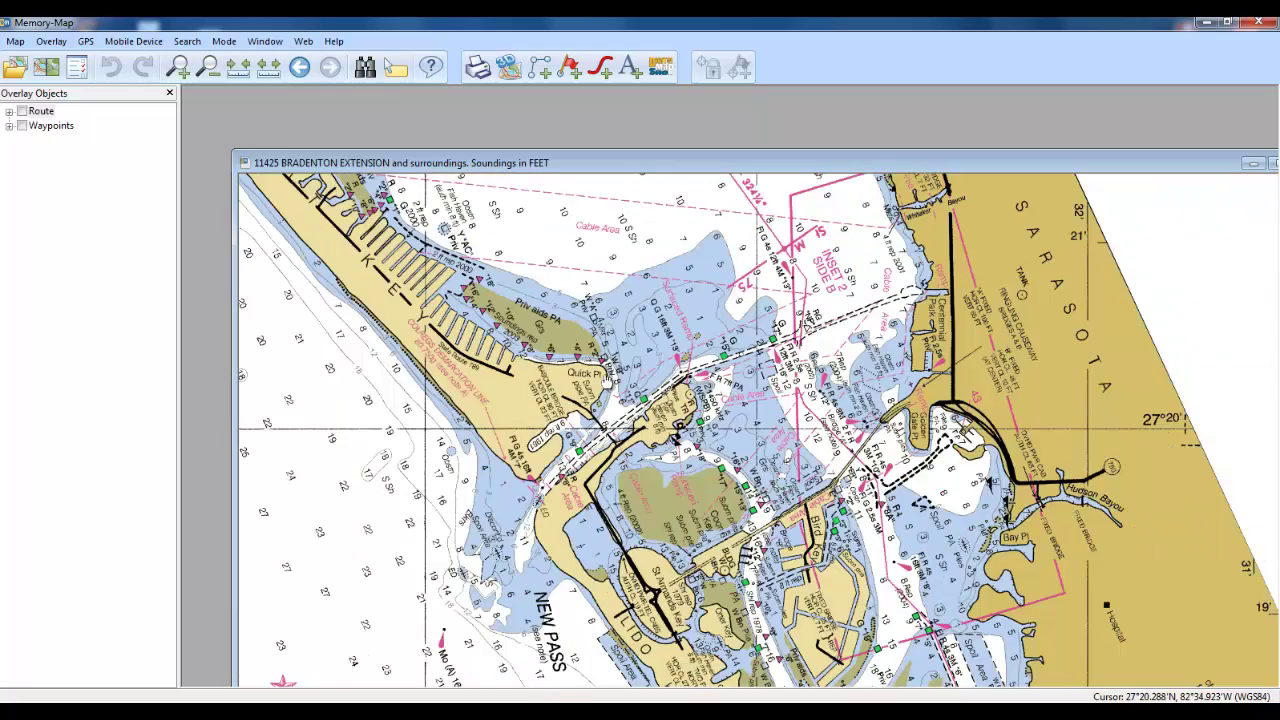
drag(567, 273, 759, 418)
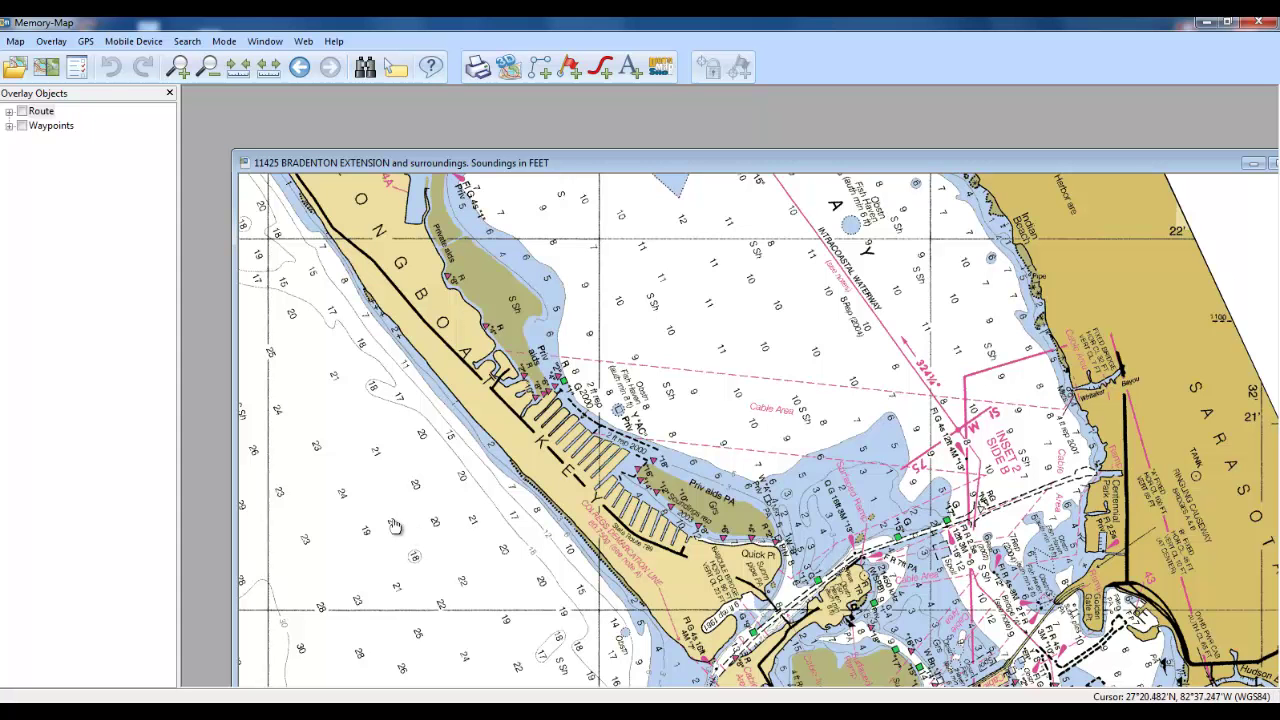
drag(409, 553, 393, 423)
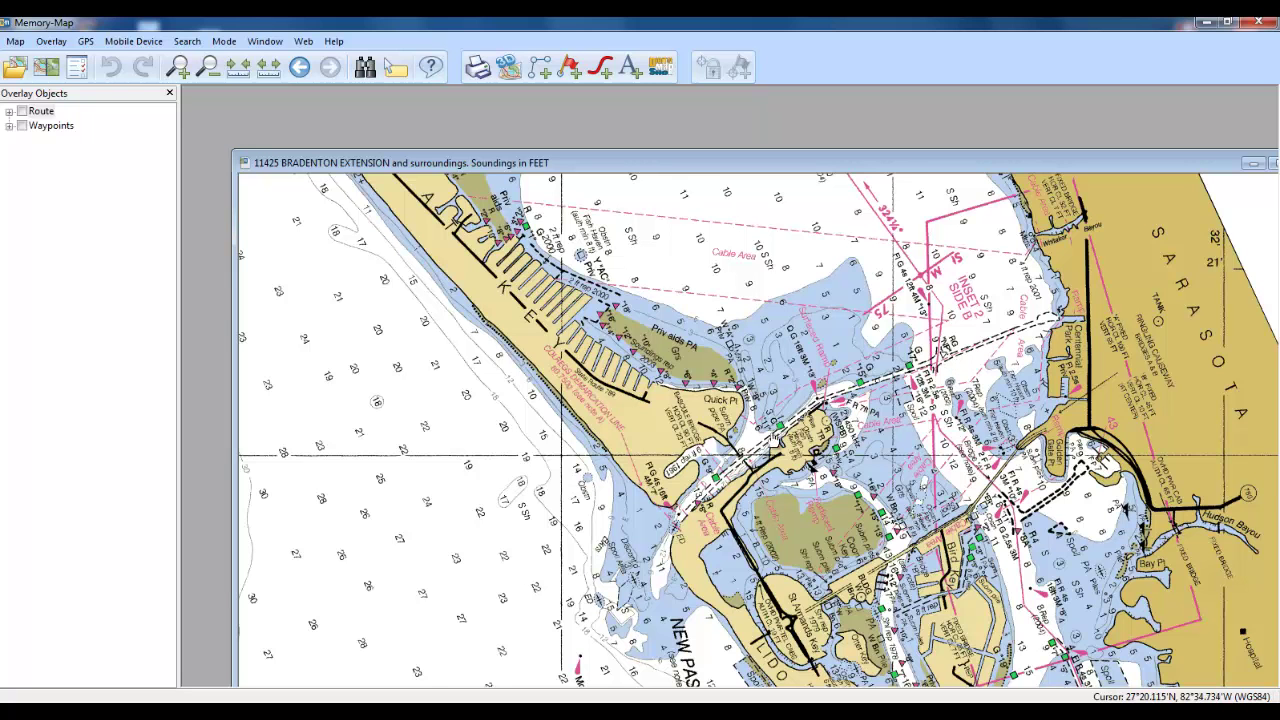
drag(741, 322, 819, 541)
drag(808, 416, 860, 504)
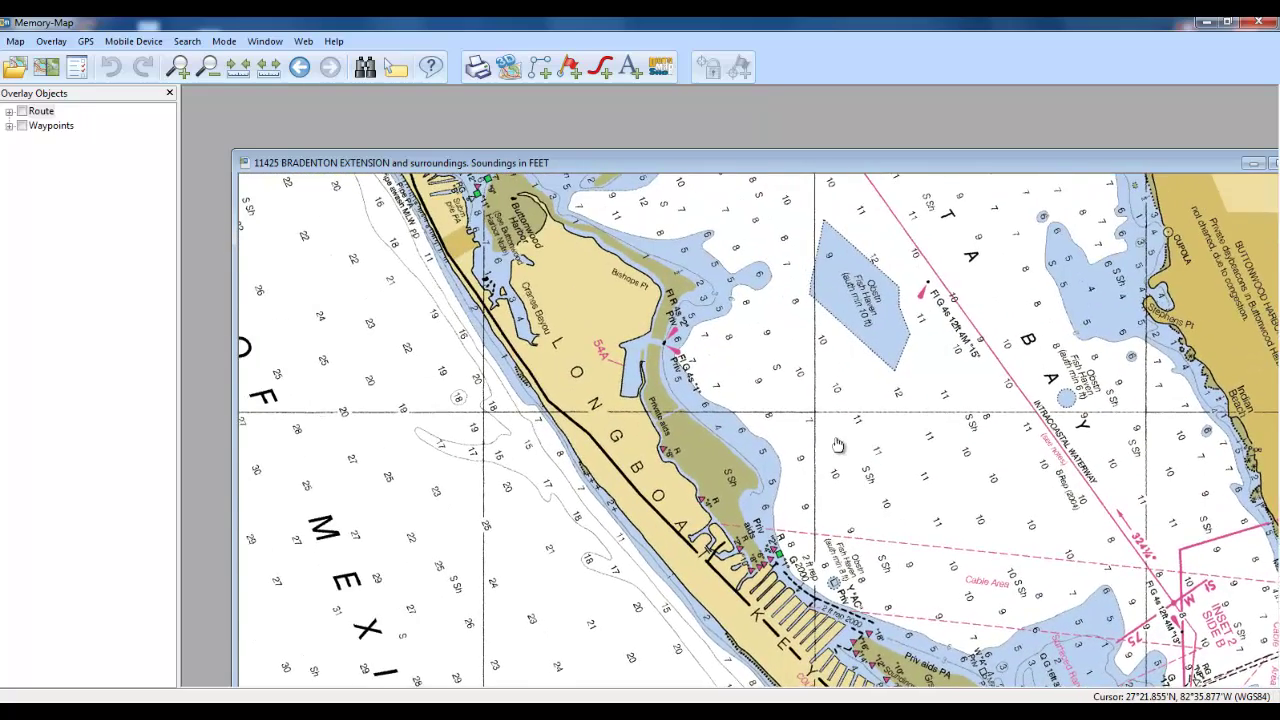
drag(814, 420, 904, 520)
drag(865, 330, 902, 529)
drag(848, 398, 965, 556)
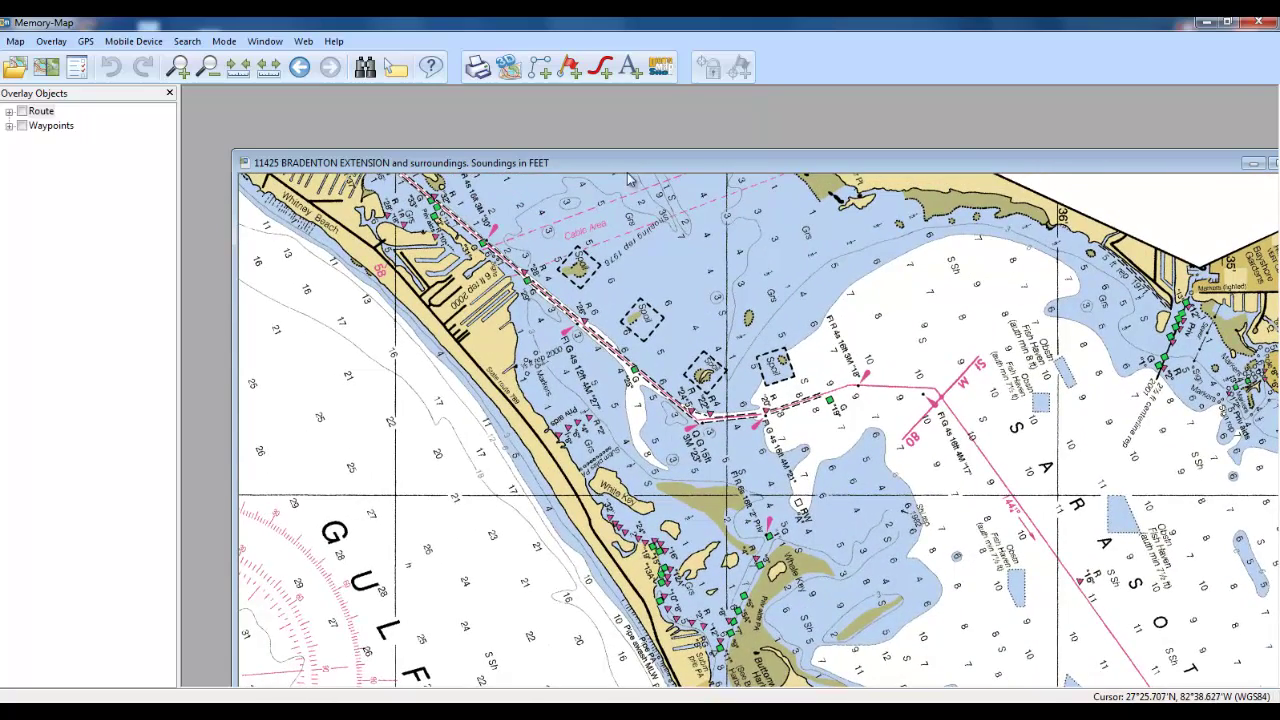